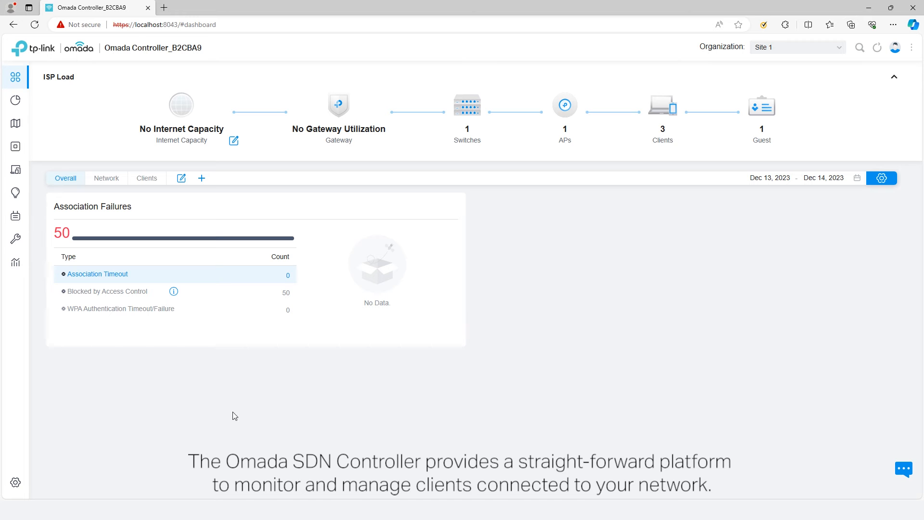
# - Open the Clients page and view the properties of CLIENT 2 and CLIENT 1, closing the Properties window at the end
pyautogui.click(22, 175)
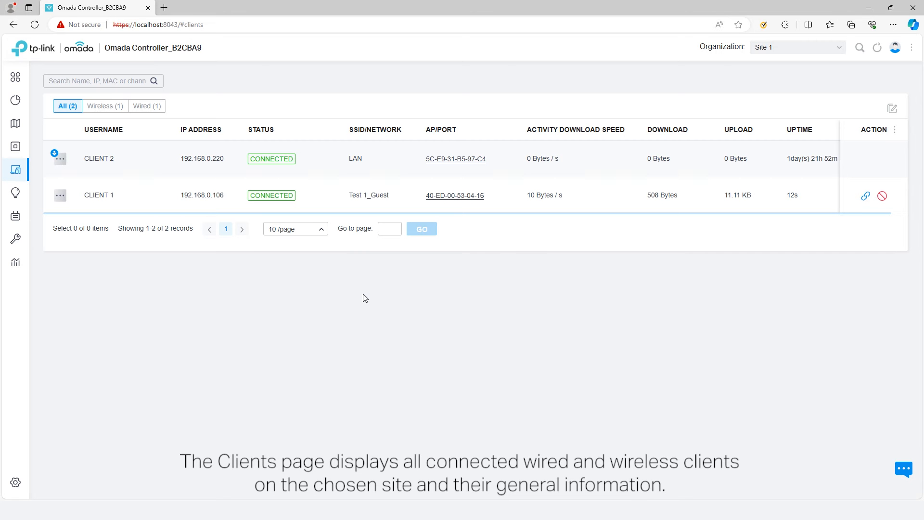
pyautogui.click(349, 162)
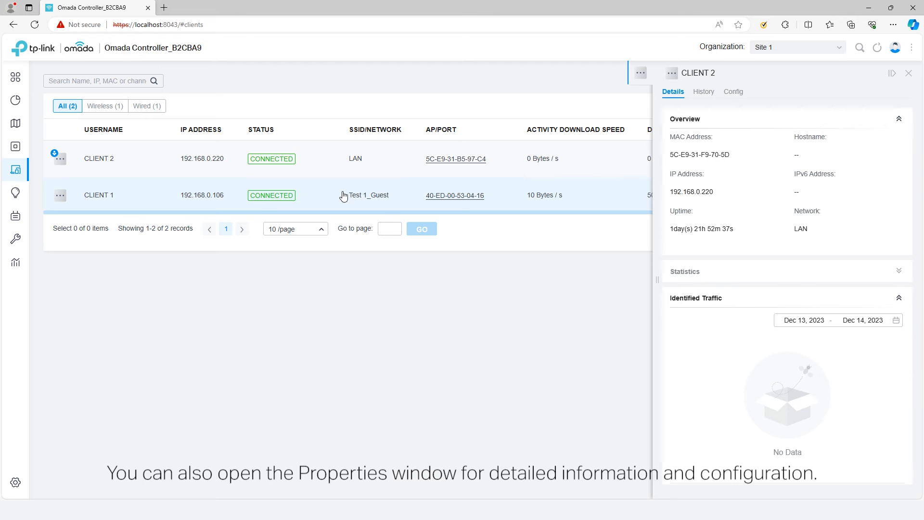
pyautogui.click(343, 196)
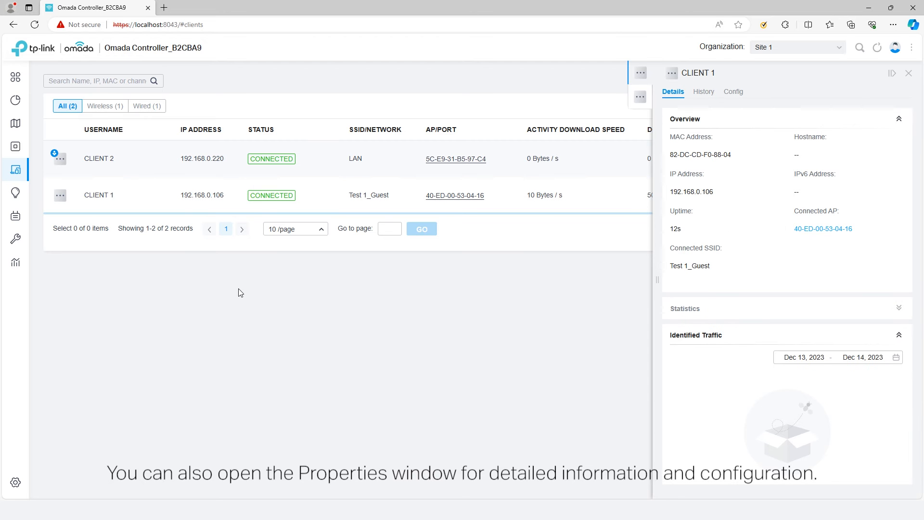
pyautogui.click(908, 75)
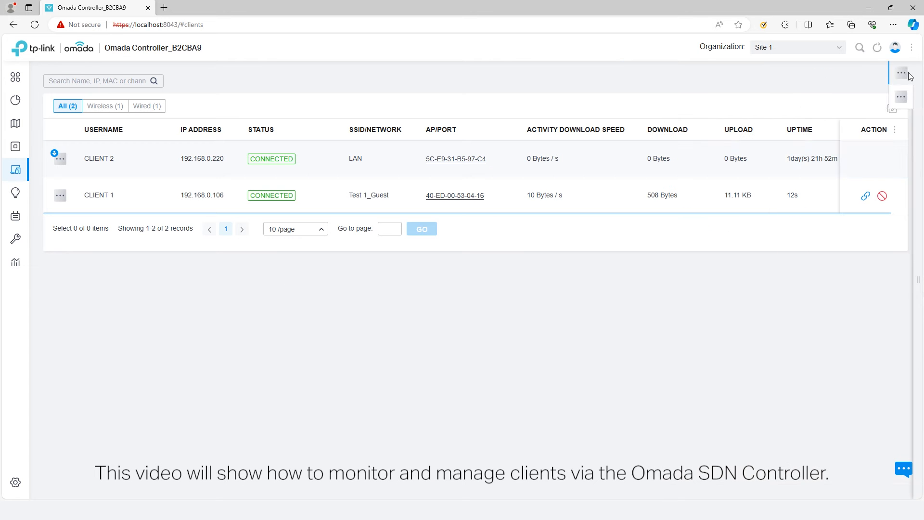
pyautogui.click(120, 140)
pyautogui.click(120, 140)
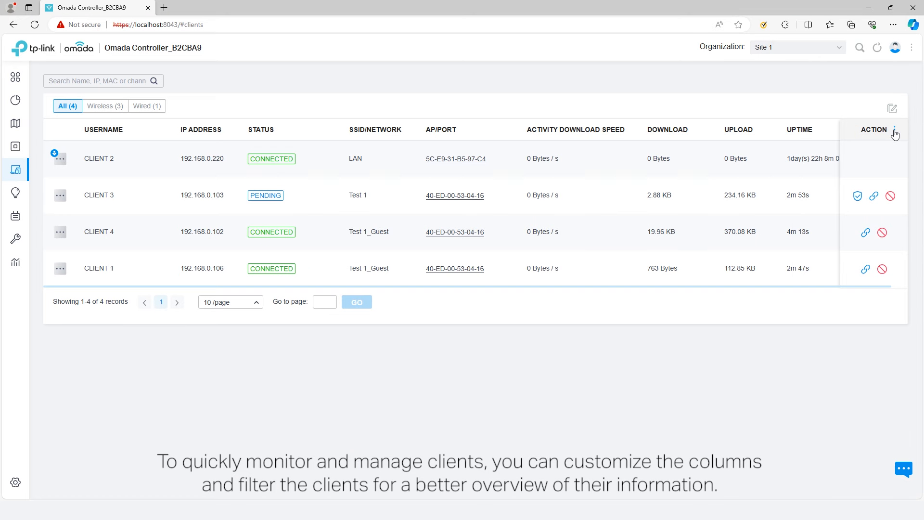
pyautogui.click(894, 132)
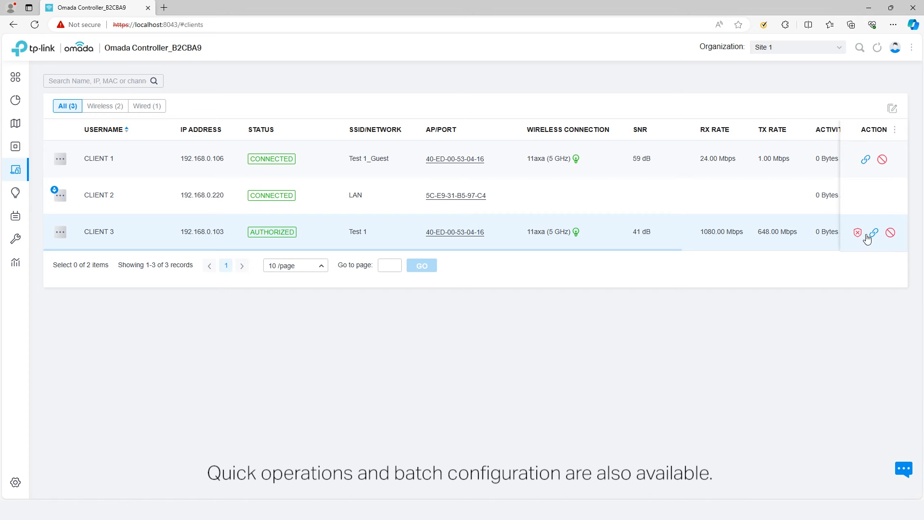
pyautogui.click(869, 235)
pyautogui.click(892, 109)
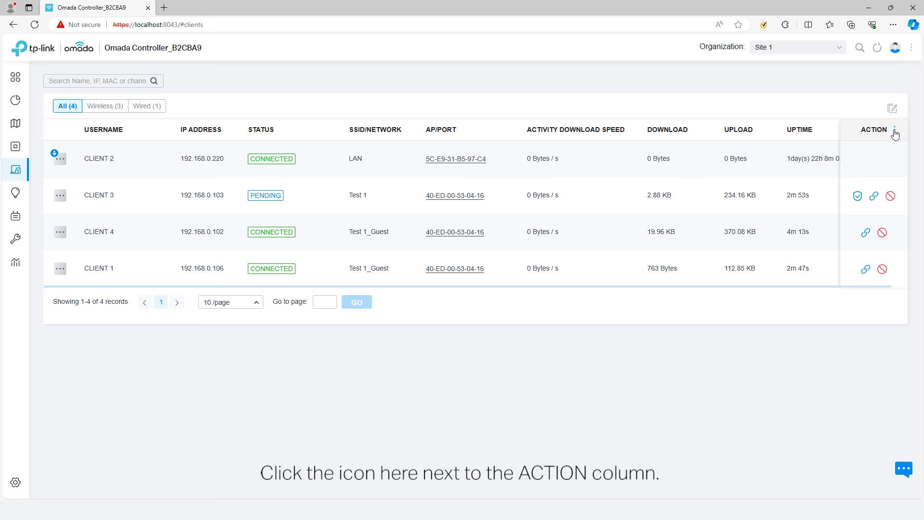
# - Review the column display options for the client table and authorize the pending CLIENT 3
pyautogui.click(894, 131)
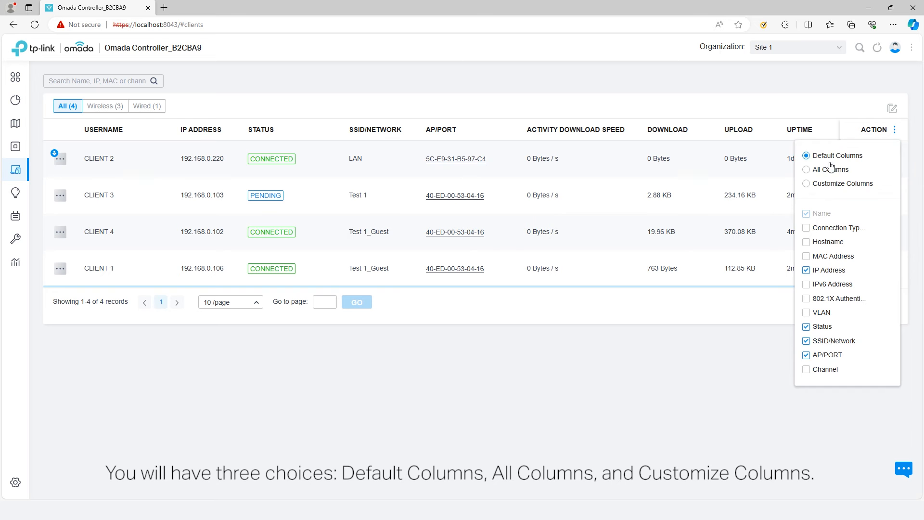
pyautogui.click(769, 144)
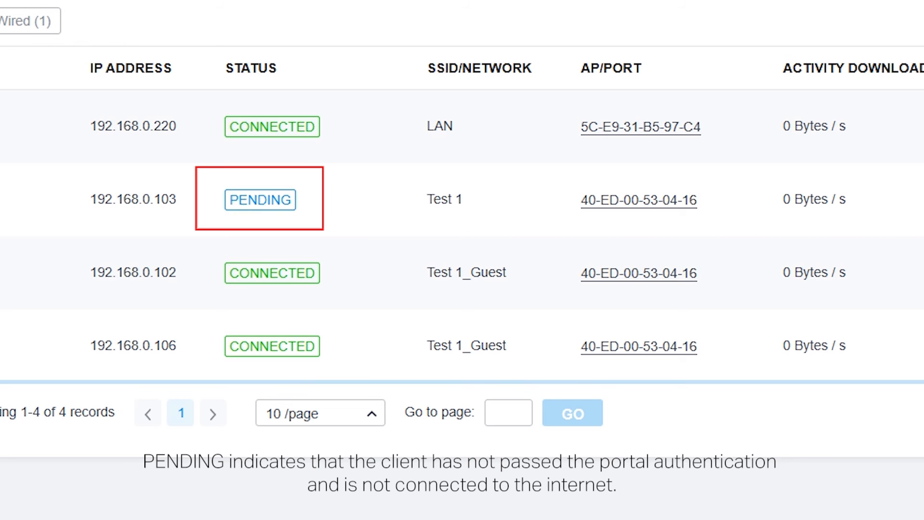
pyautogui.click(856, 197)
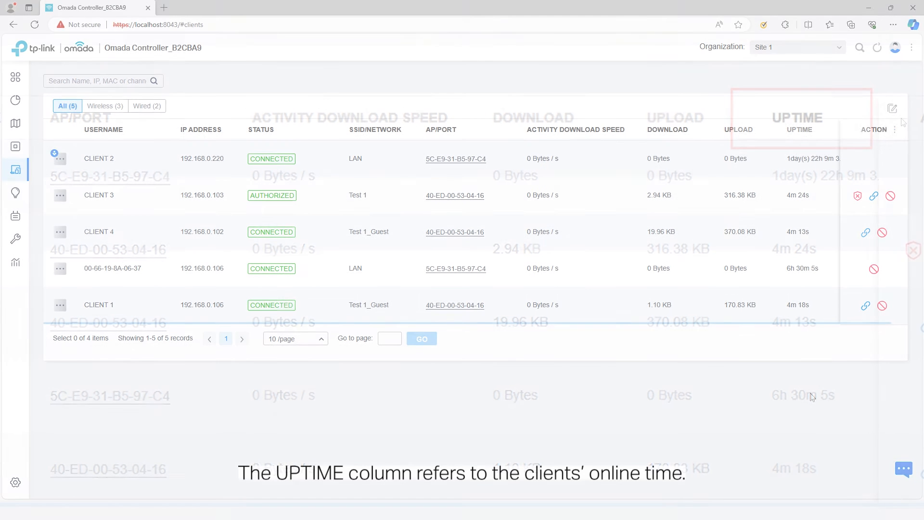
# - Switch the client table to customized columns and toggle the sort order of the usernames
pyautogui.click(895, 131)
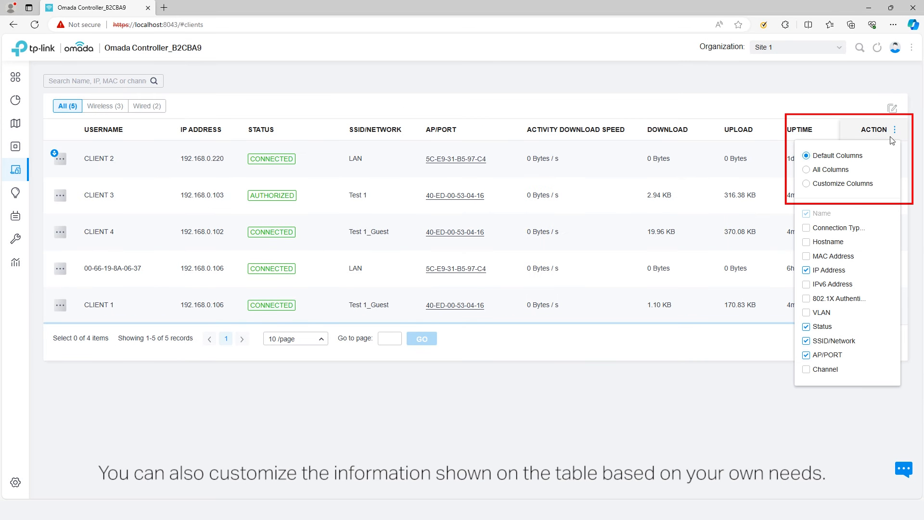
pyautogui.click(840, 190)
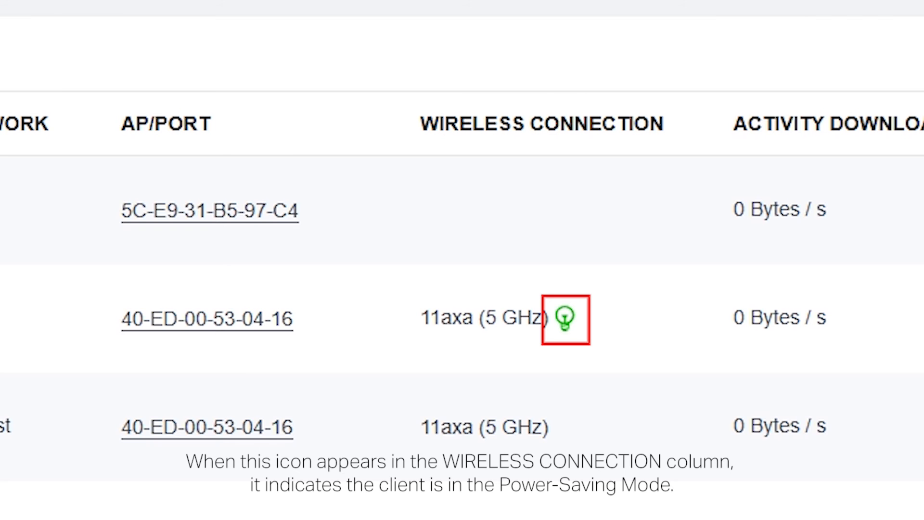
pyautogui.click(130, 131)
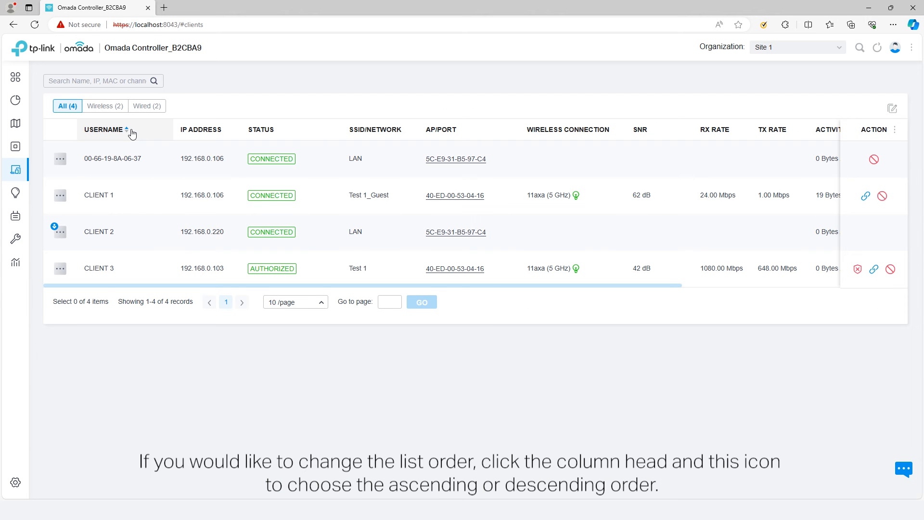
pyautogui.click(131, 130)
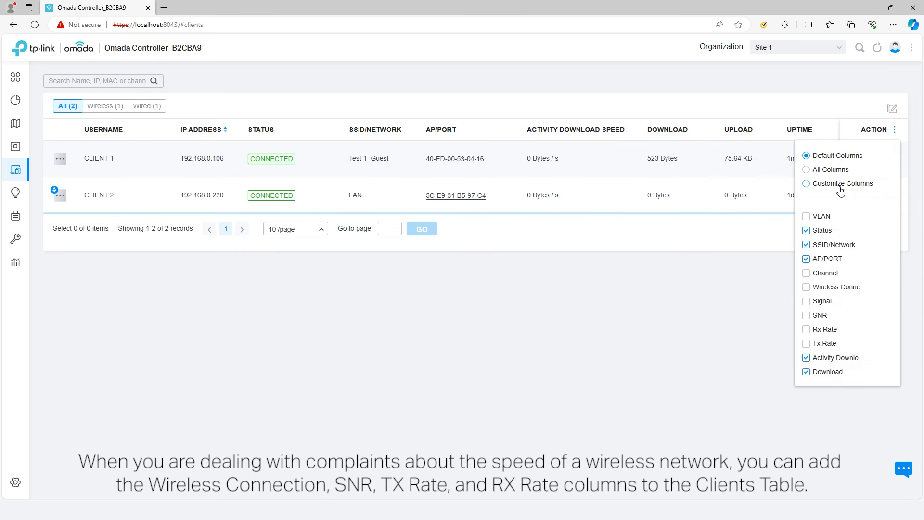
# - Customize the client table columns by adding Wireless Connection, SNR, Rx Rate, Tx Rate, Activity Download Speed and Download
pyautogui.click(840, 186)
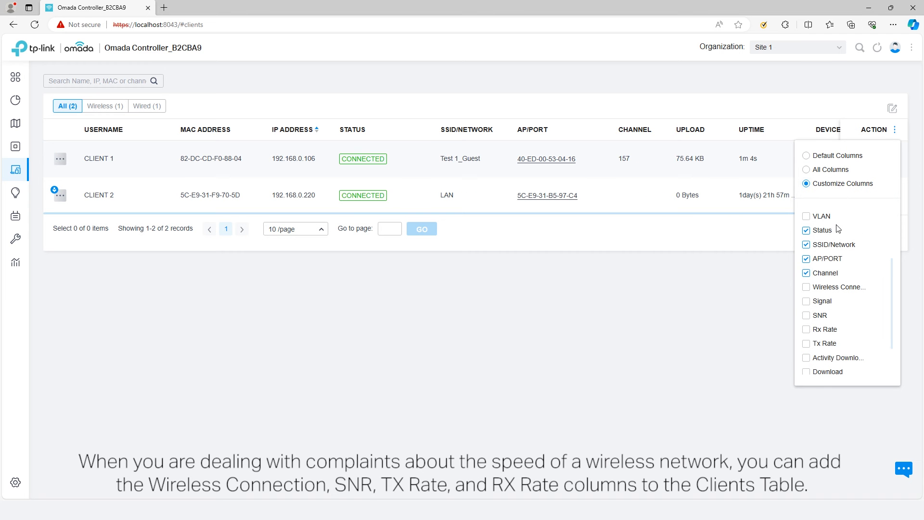
pyautogui.click(839, 287)
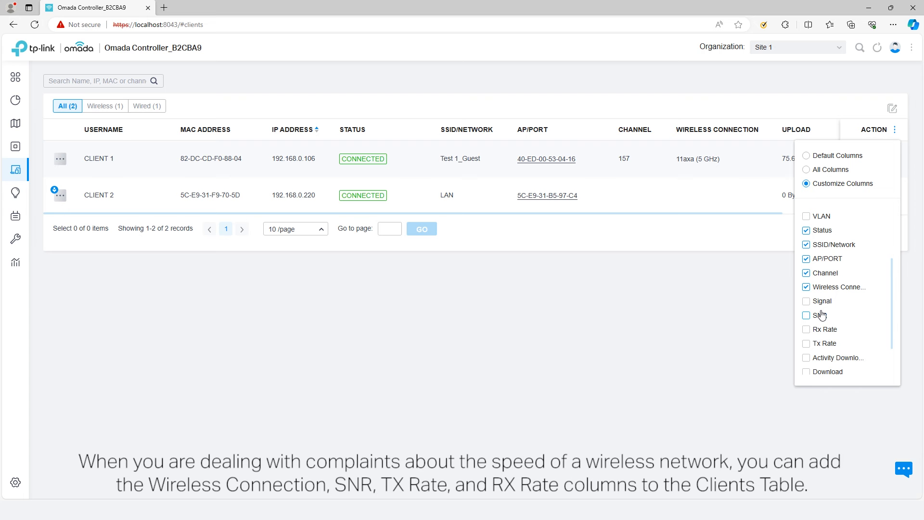
pyautogui.click(821, 315)
pyautogui.click(823, 330)
pyautogui.click(826, 344)
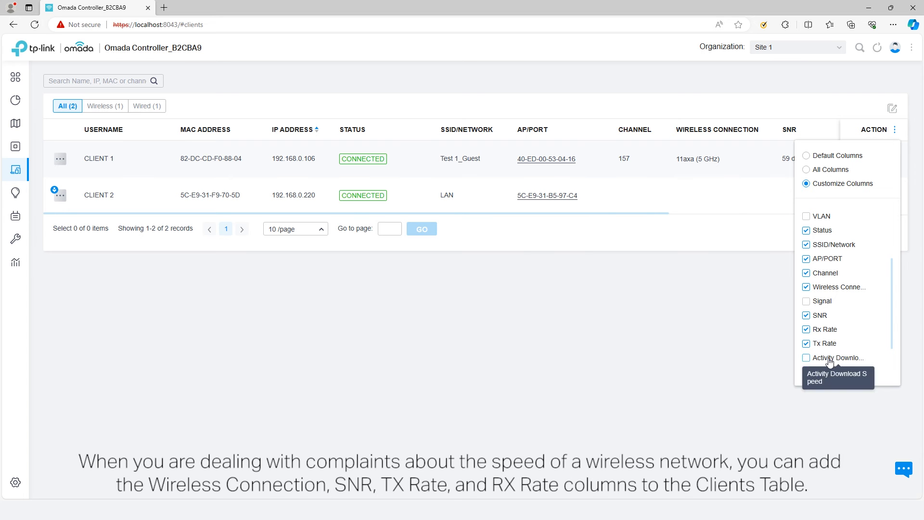
pyautogui.click(829, 360)
pyautogui.scroll(-1, 834, 366)
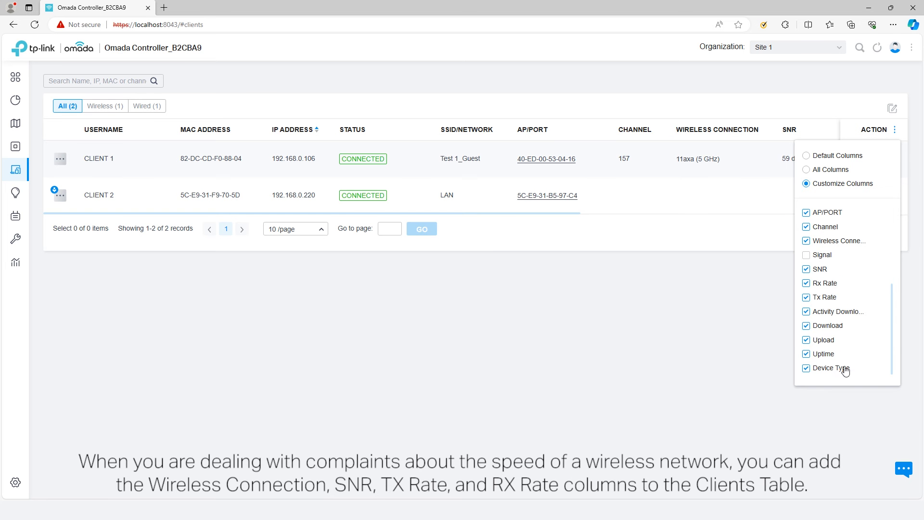
# - Sort the client table by SNR, cycling through the sort orders back to ascending
pyautogui.moveTo(576, 214); pyautogui.dragTo(852, 223)
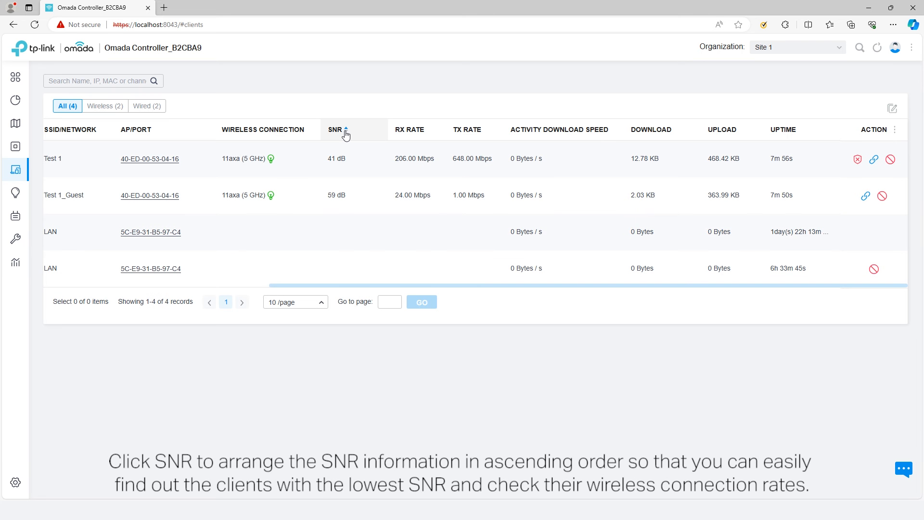
pyautogui.click(346, 135)
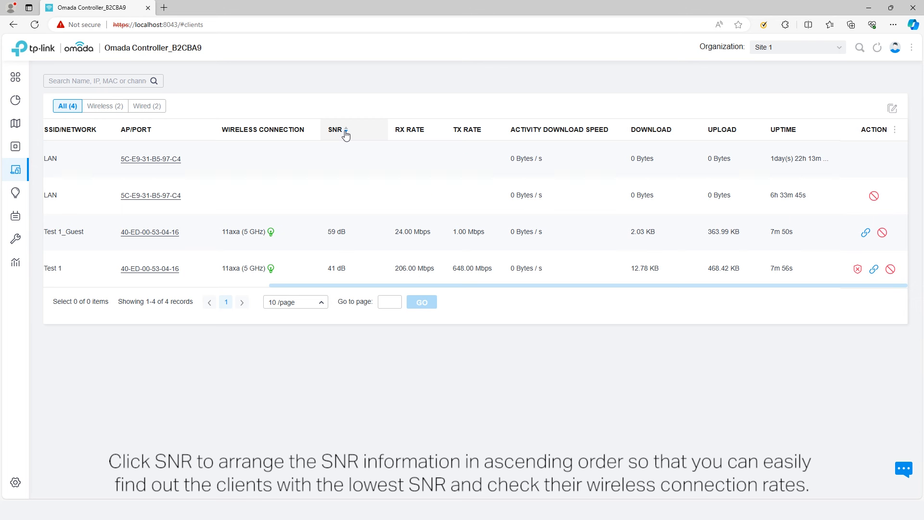
pyautogui.click(346, 135)
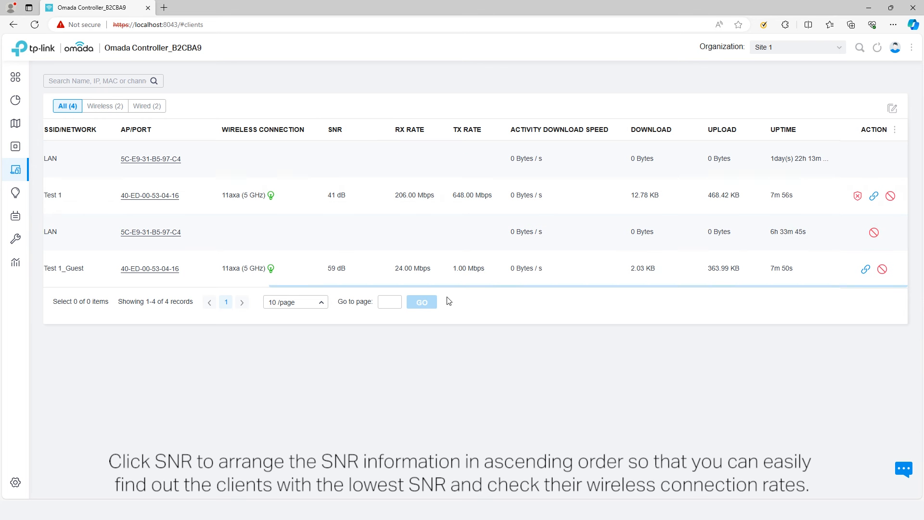
pyautogui.click(347, 133)
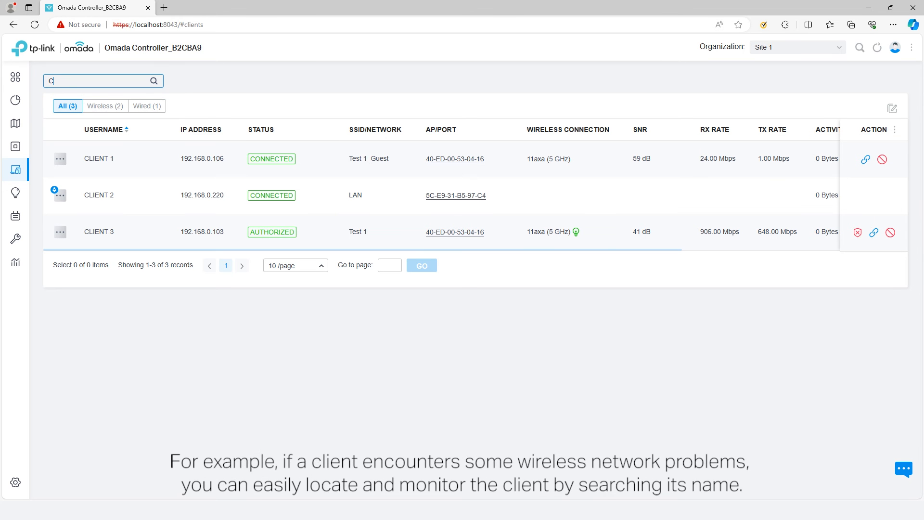
# - Search the client list for CLIENT 2
pyautogui.write('CLIENT 2')
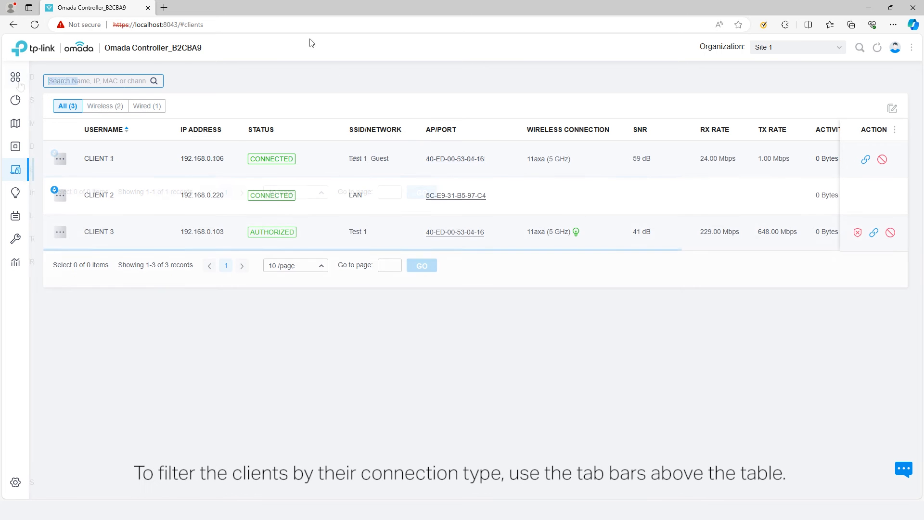
# - Filter the list to wireless clients on the 5 GHz band, viewing Users and Guests separately
pyautogui.click(116, 108)
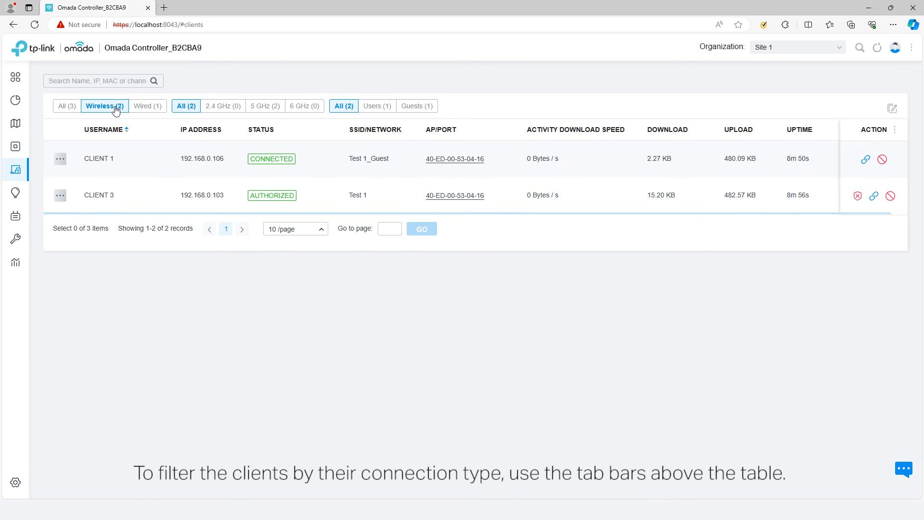
pyautogui.click(278, 111)
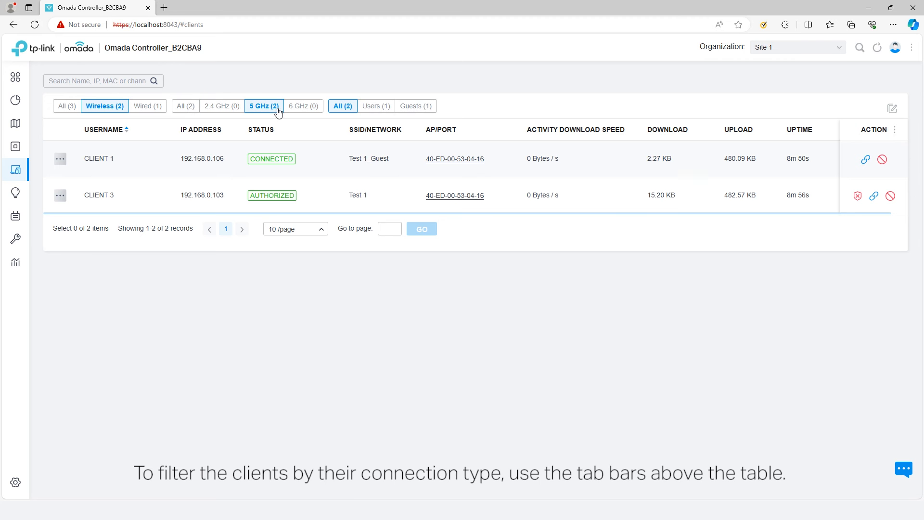
pyautogui.click(381, 112)
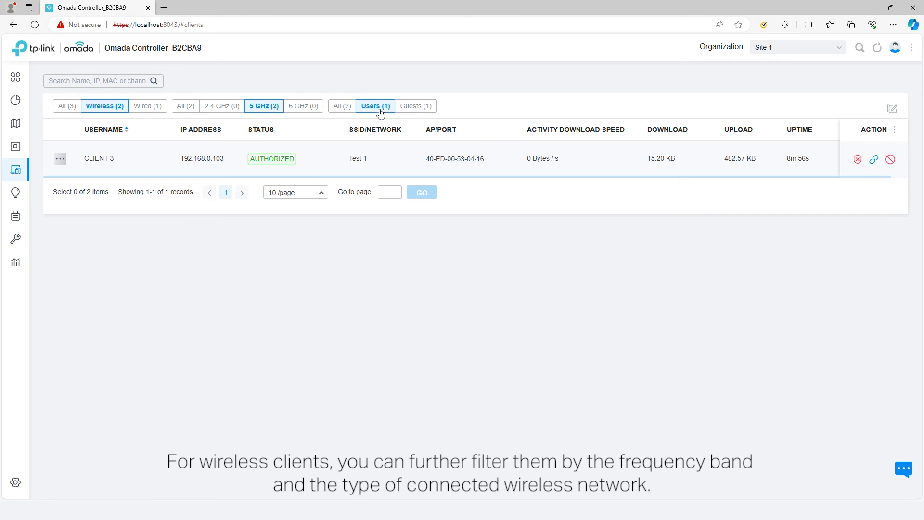
pyautogui.click(418, 111)
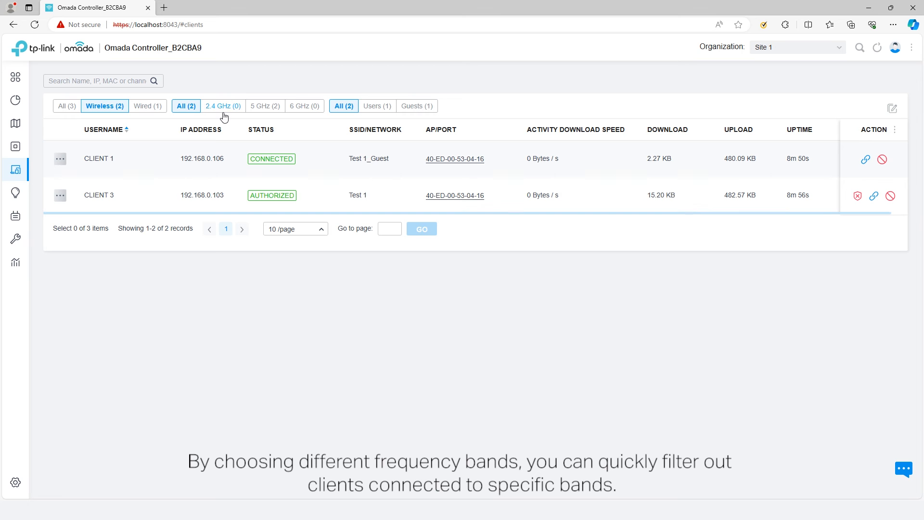
pyautogui.click(278, 112)
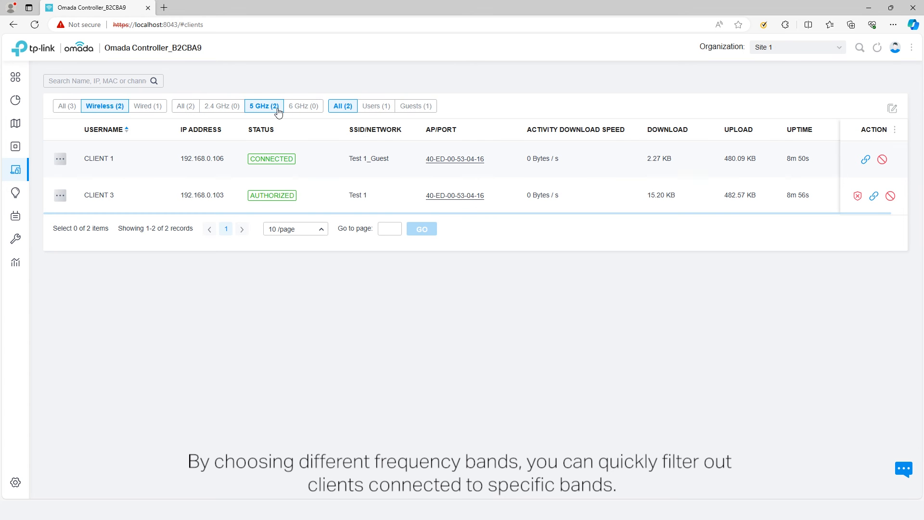
pyautogui.click(381, 111)
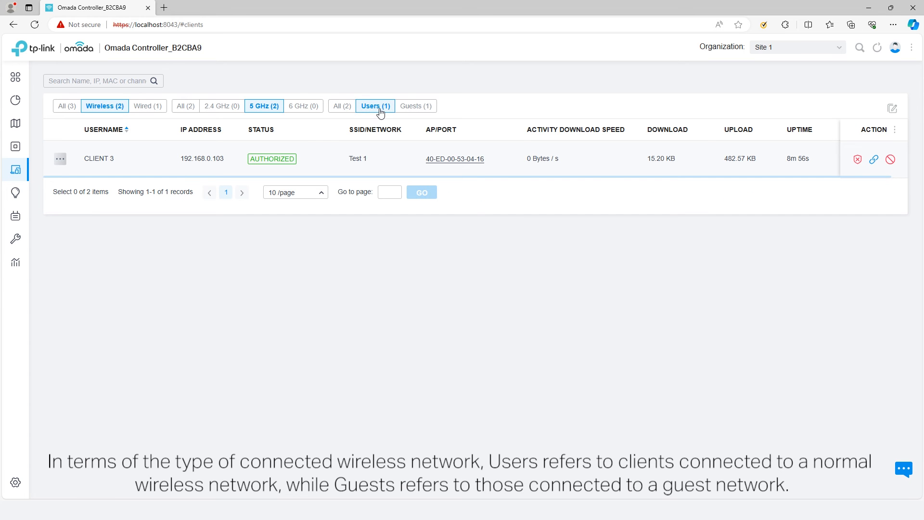
pyautogui.click(418, 110)
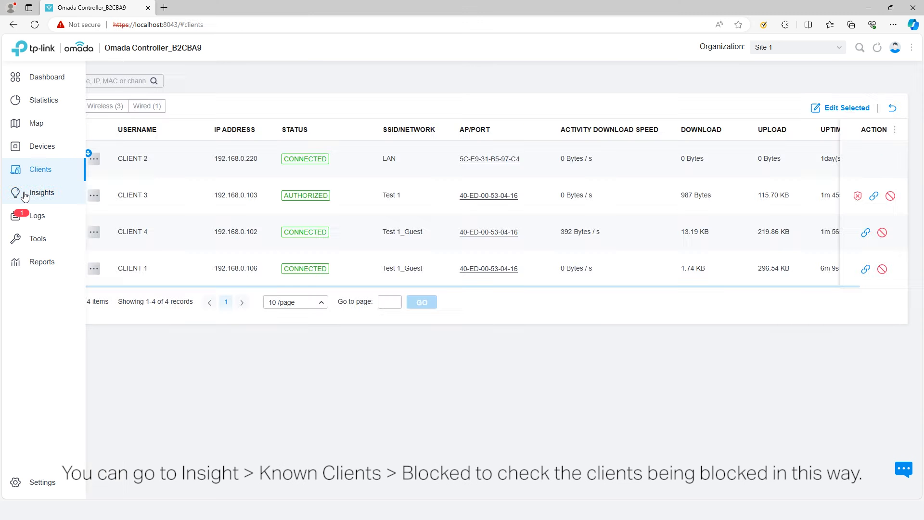
# - Open the Known Clients list in Insights and filter it to the blocked clients
pyautogui.click(22, 192)
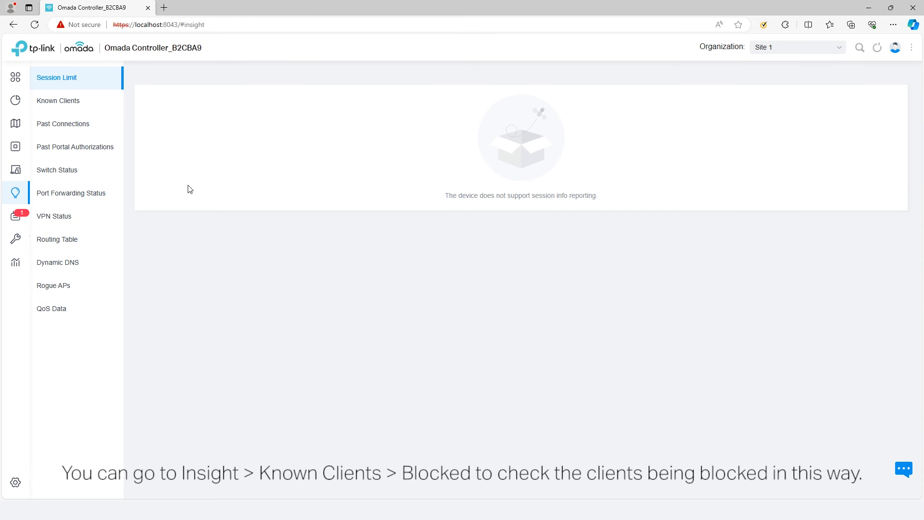
pyautogui.click(66, 103)
pyautogui.click(708, 102)
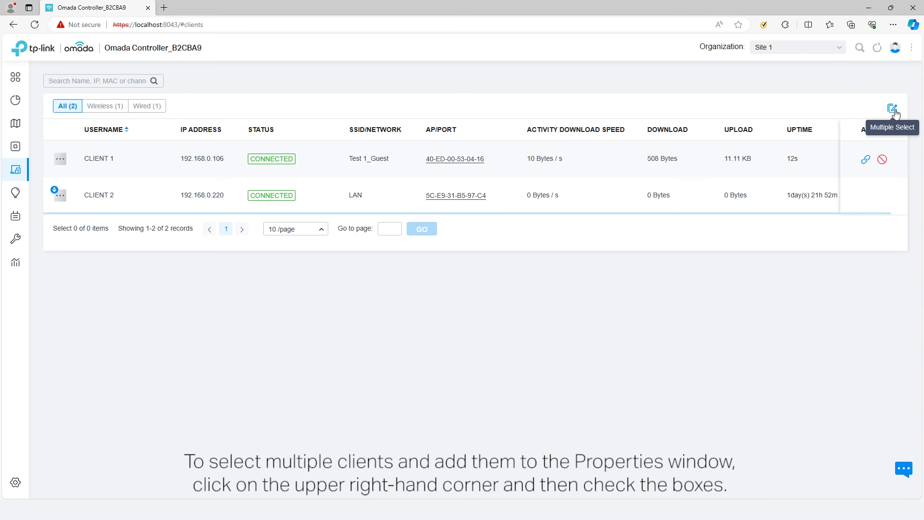
# - Select all clients on the Clients page with multiple selection and open them for batch editing
pyautogui.click(893, 109)
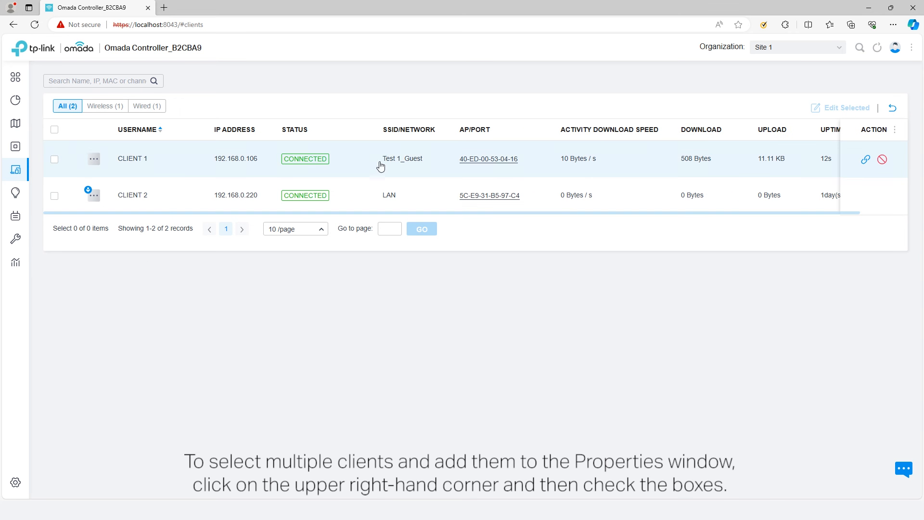
pyautogui.click(54, 131)
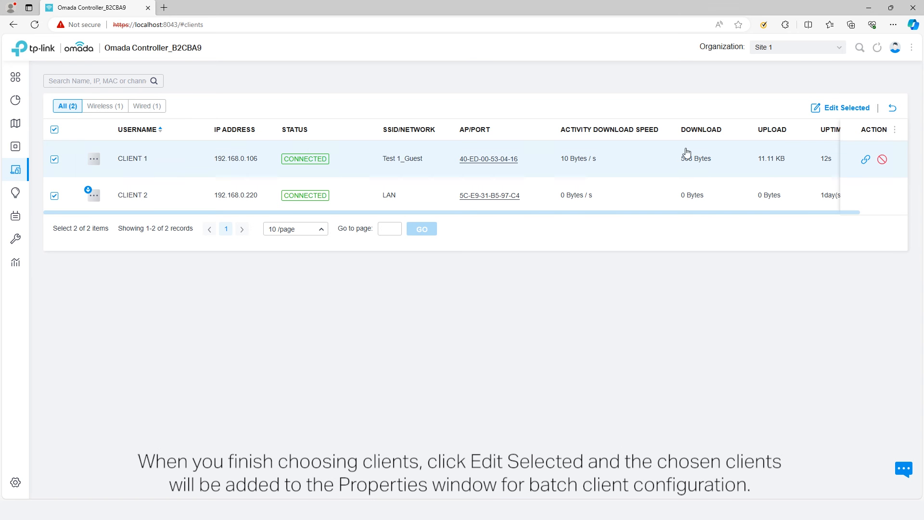
pyautogui.click(848, 110)
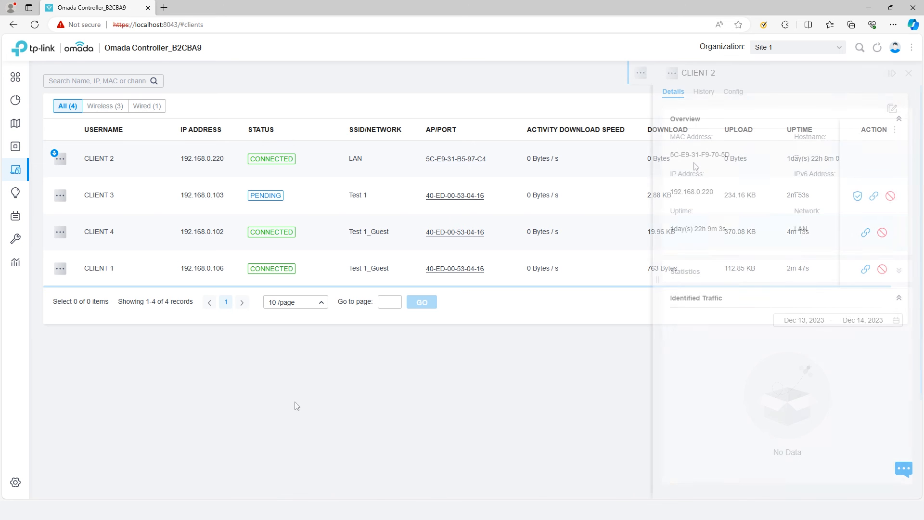
# - Check CLIENT 2's details, and open all four listed clients together for batch editing
pyautogui.click(692, 166)
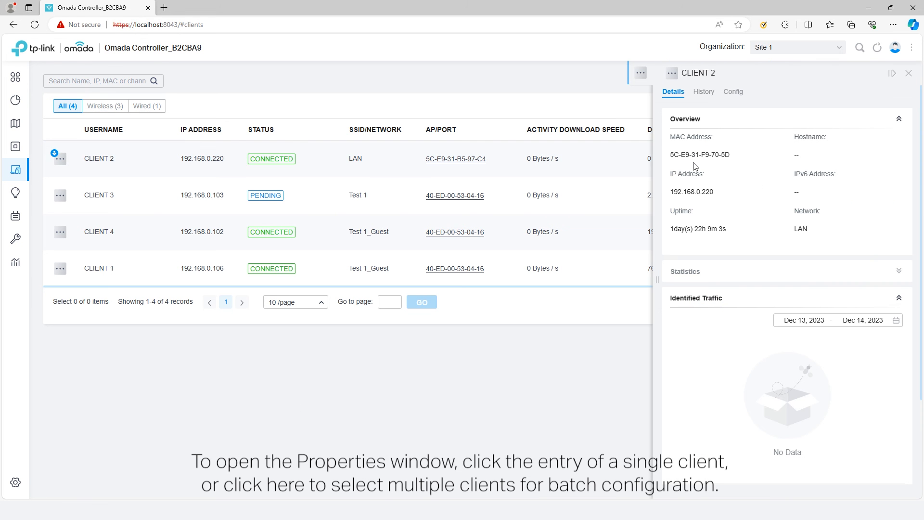
pyautogui.click(562, 89)
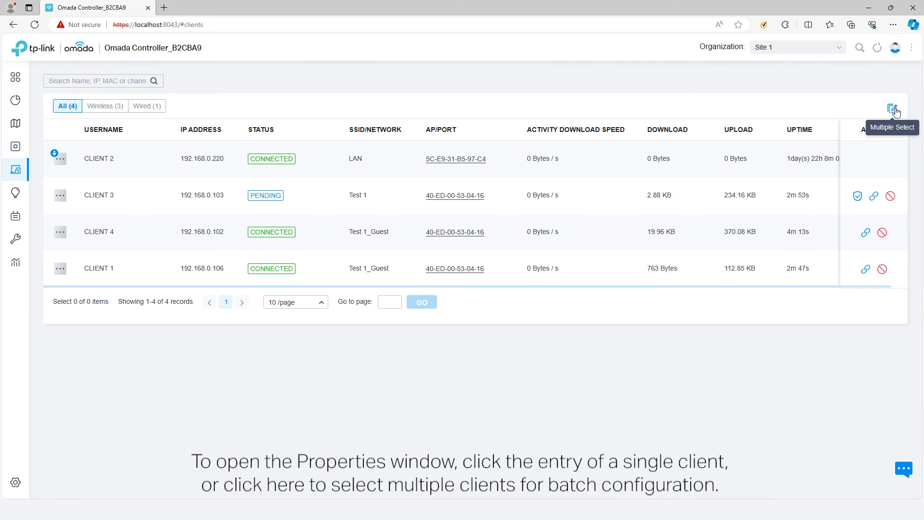
pyautogui.click(894, 109)
pyautogui.click(54, 129)
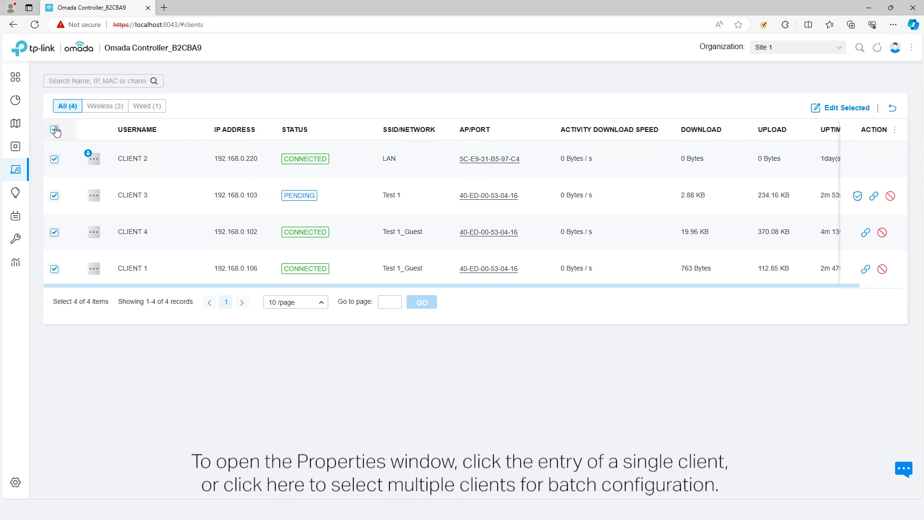
pyautogui.click(840, 108)
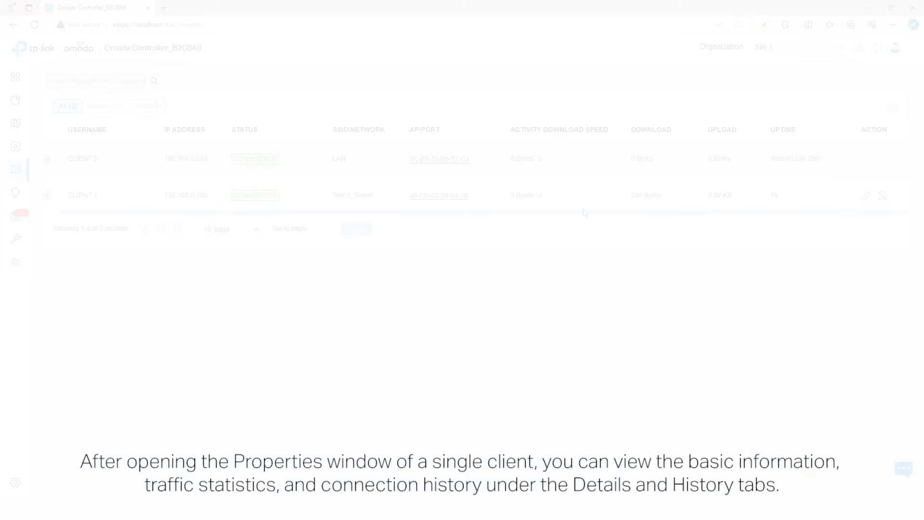
# - Open CLIENT 1's properties and review its details, statistics and connection history
pyautogui.click(592, 200)
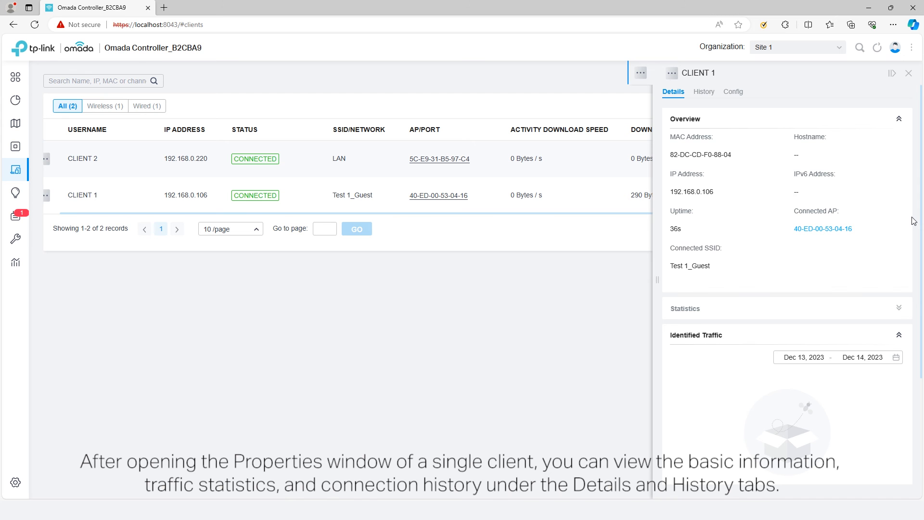
pyautogui.click(900, 308)
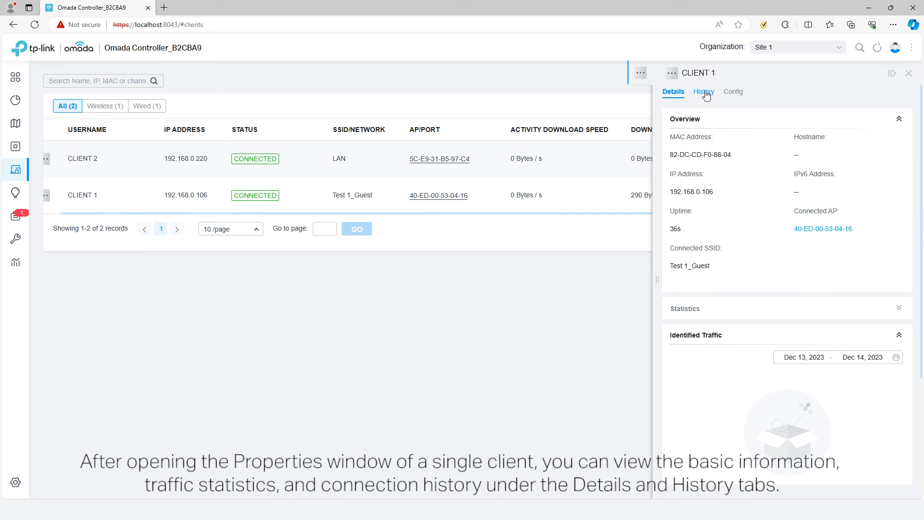
pyautogui.click(704, 92)
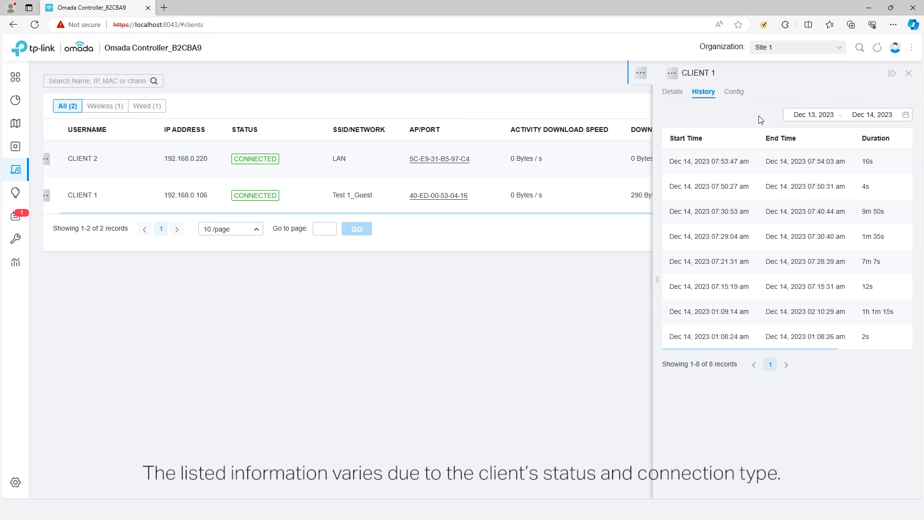
# - In CLIENT 1's configuration, enable a custom rate limit with 500 Kbps download and 200 Kbps upload
pyautogui.click(742, 95)
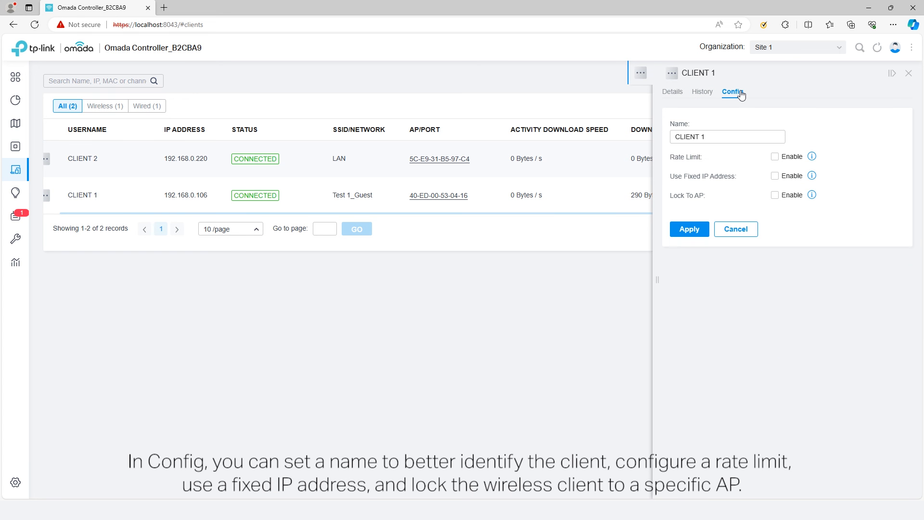
pyautogui.click(744, 133)
pyautogui.click(775, 157)
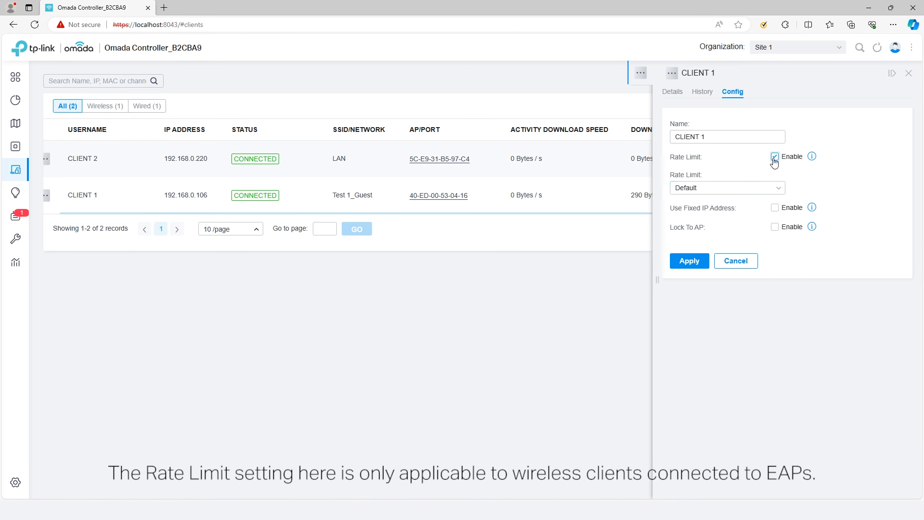
pyautogui.click(753, 189)
pyautogui.click(729, 212)
pyautogui.click(774, 207)
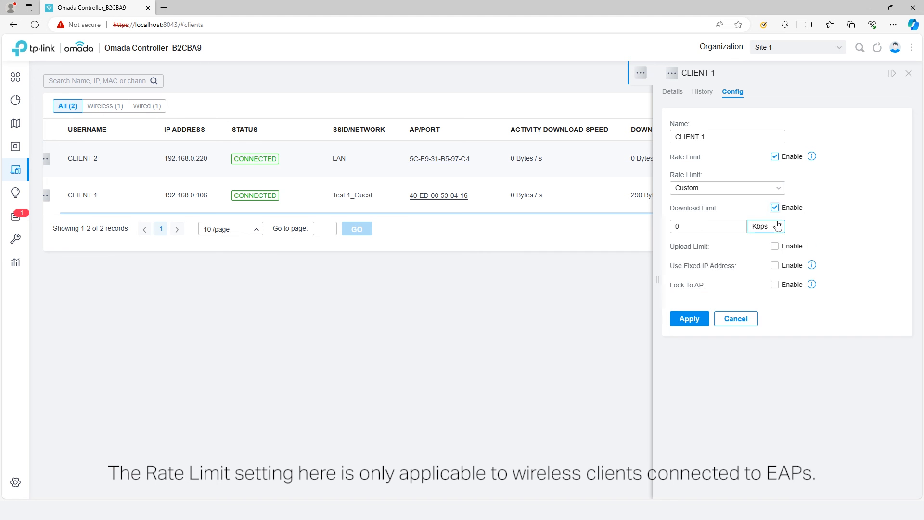
pyautogui.click(774, 246)
pyautogui.write('500')
pyautogui.press('Tab')
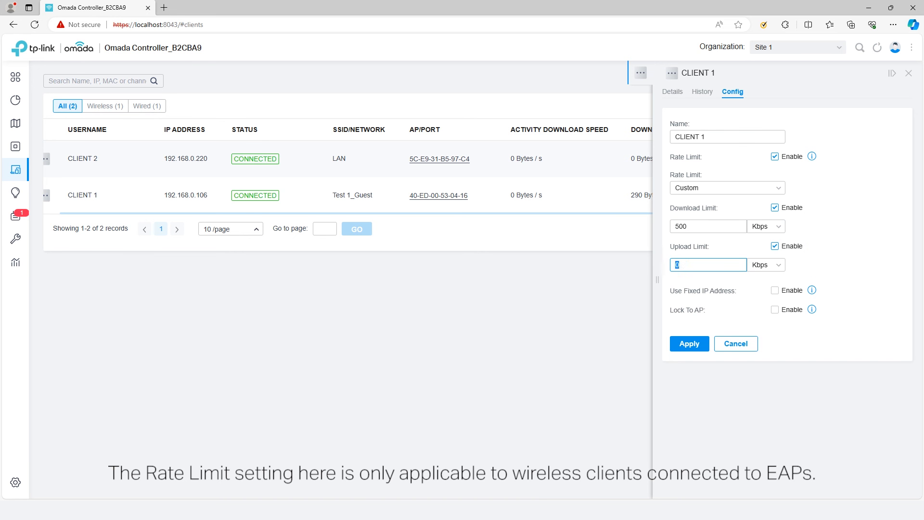
pyautogui.write('200')
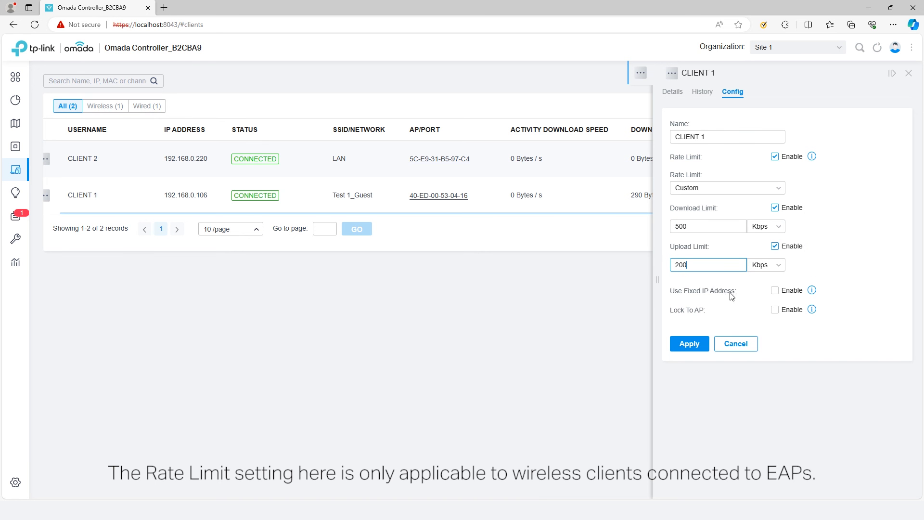
# - Enable a fixed IP address for CLIENT 1 on the LAN network and set it to 192.168.0.110
pyautogui.click(773, 293)
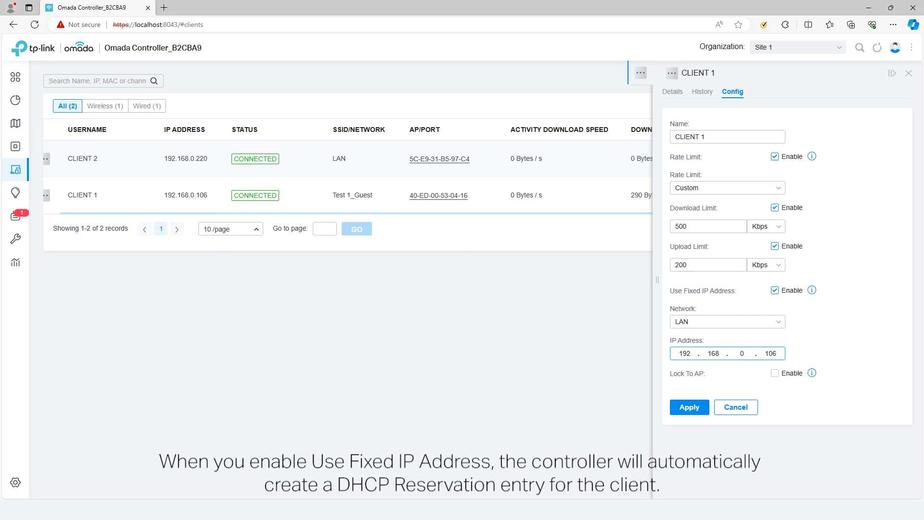
pyautogui.moveTo(776, 354); pyautogui.dragTo(767, 354)
pyautogui.write('110')
pyautogui.click(808, 360)
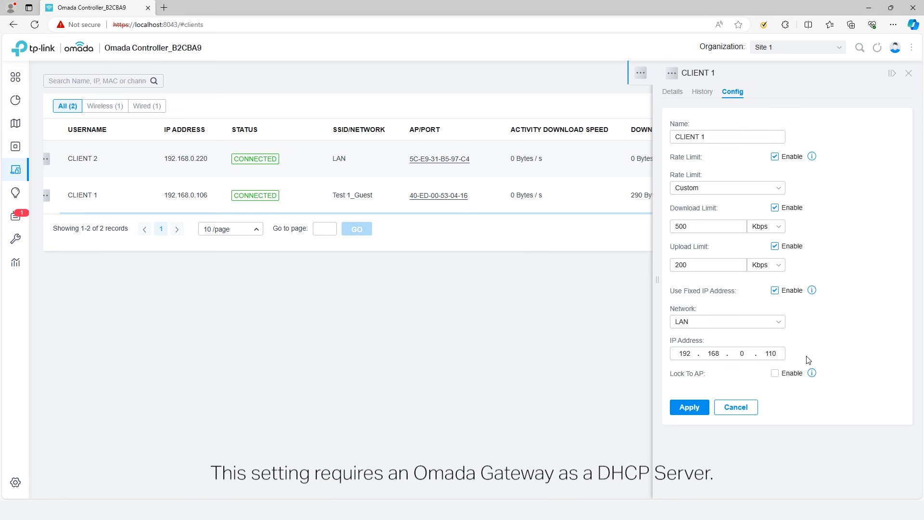
# - Lock CLIENT 1 to the AP 40-ED-00-53-04-16, apply the configuration and close the client's properties
pyautogui.click(776, 375)
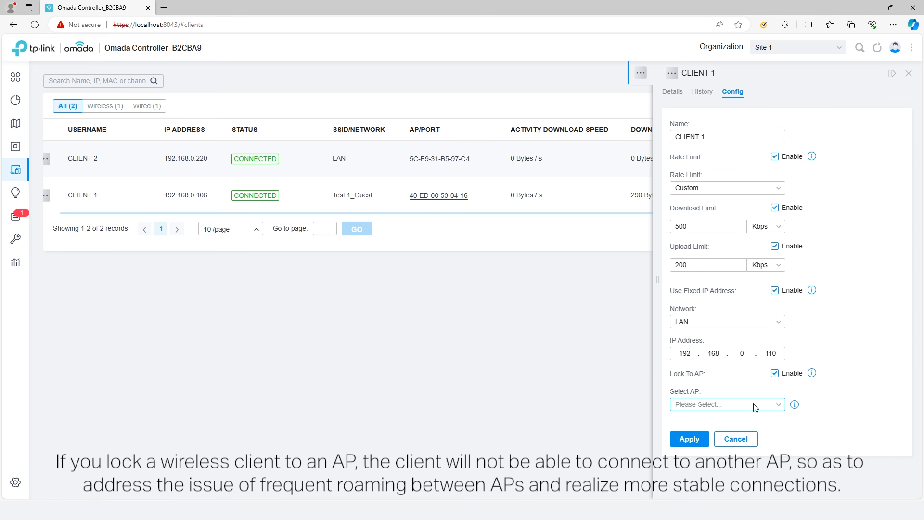
pyautogui.click(757, 412)
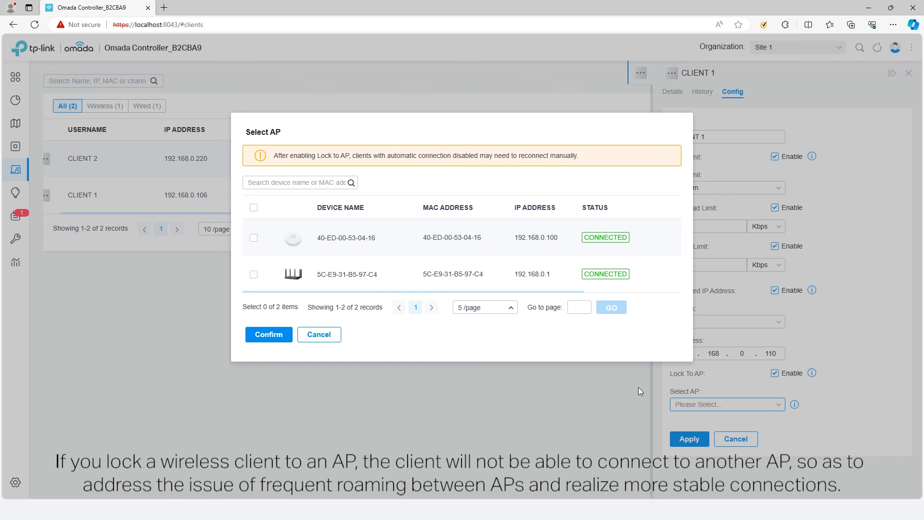
pyautogui.click(254, 239)
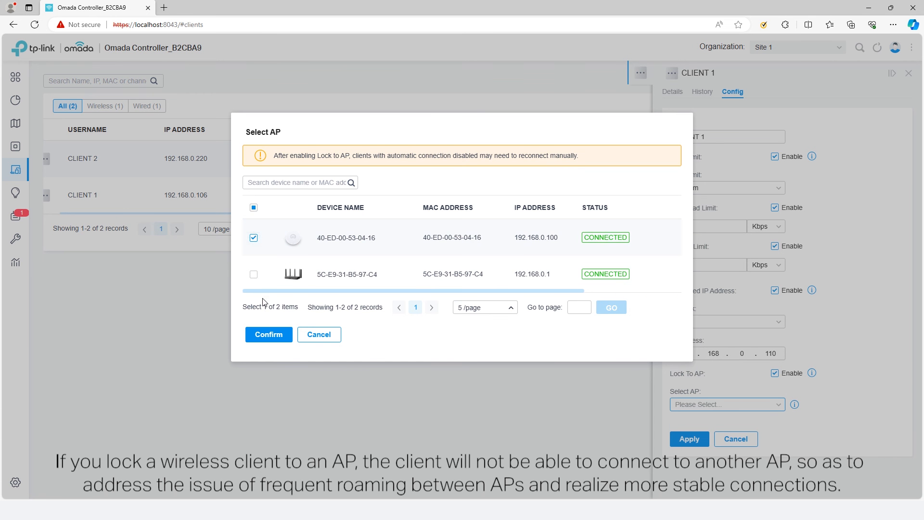
pyautogui.click(275, 339)
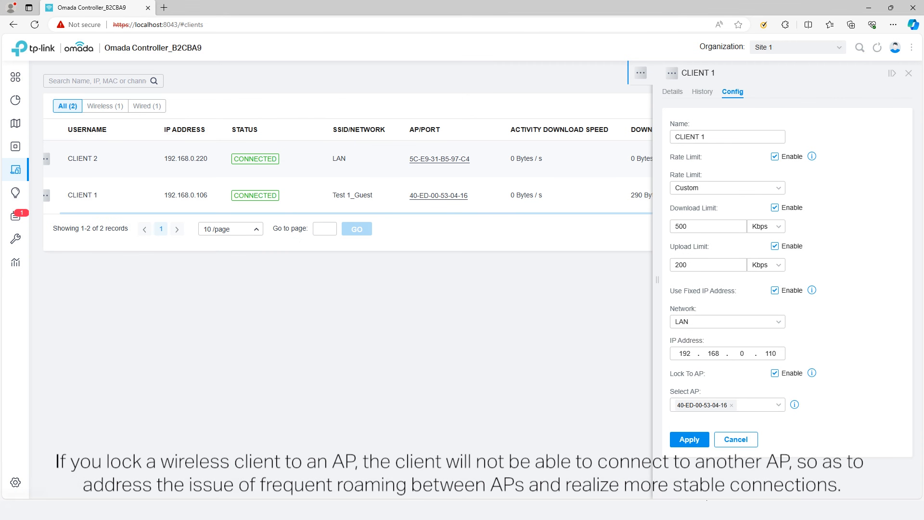
pyautogui.click(691, 445)
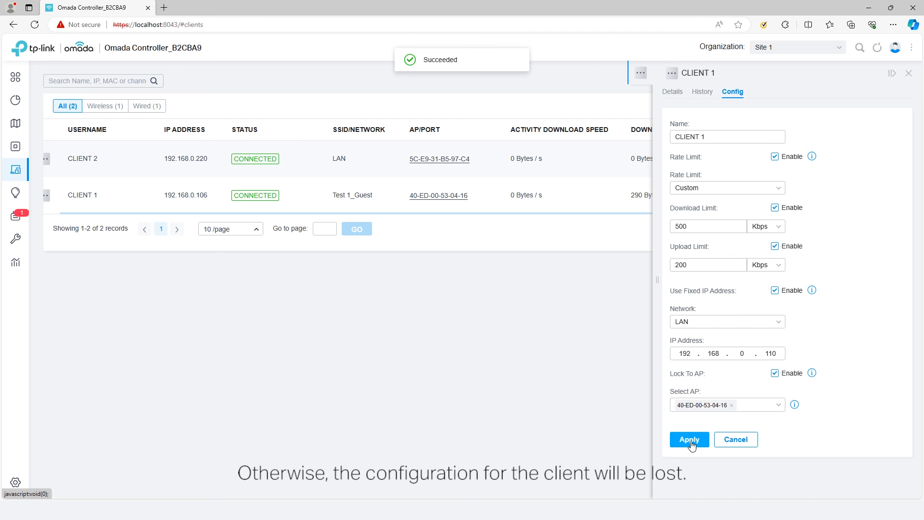
pyautogui.click(909, 73)
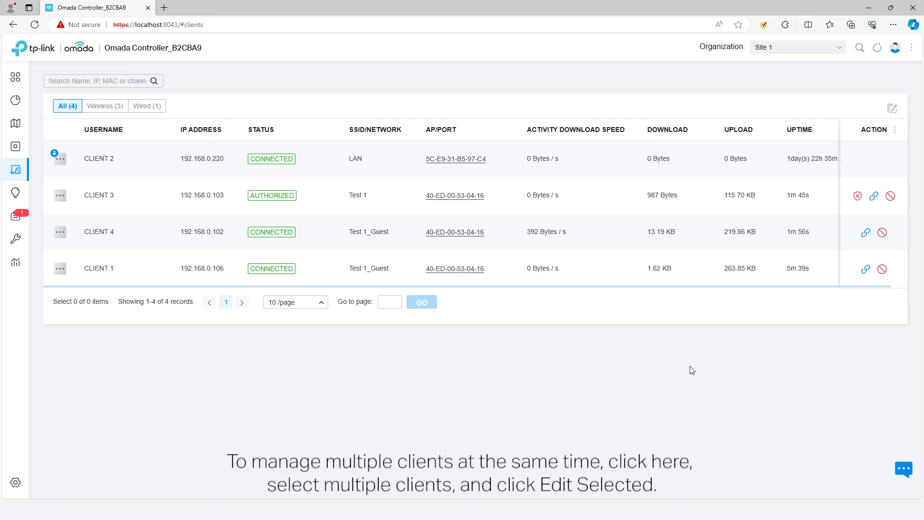
# - Select CLIENT 3, CLIENT 4 and CLIENT 1 and open them in Batch Client Configuration
pyautogui.click(892, 108)
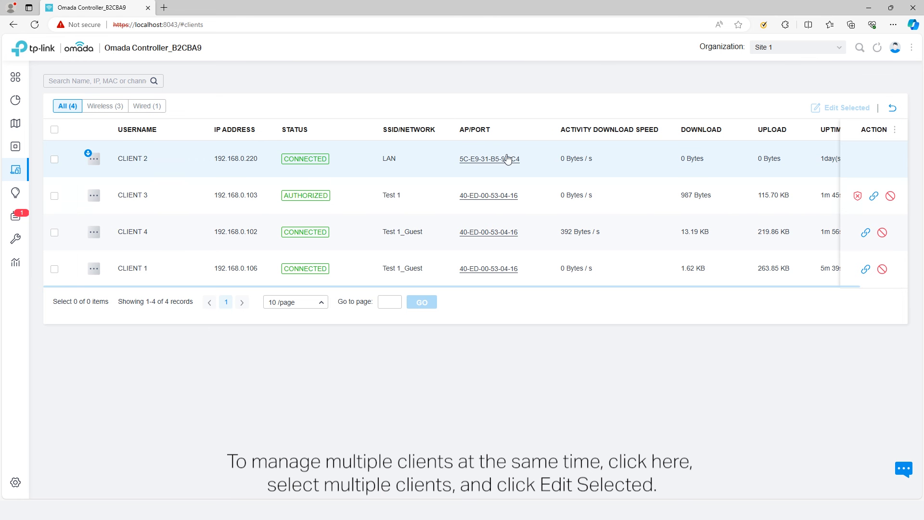
pyautogui.click(55, 196)
pyautogui.click(54, 232)
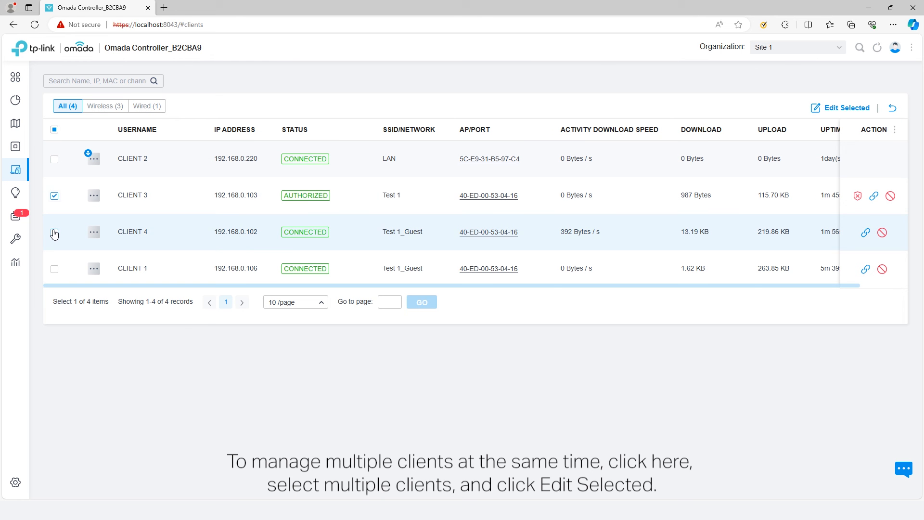
pyautogui.click(55, 269)
pyautogui.click(859, 108)
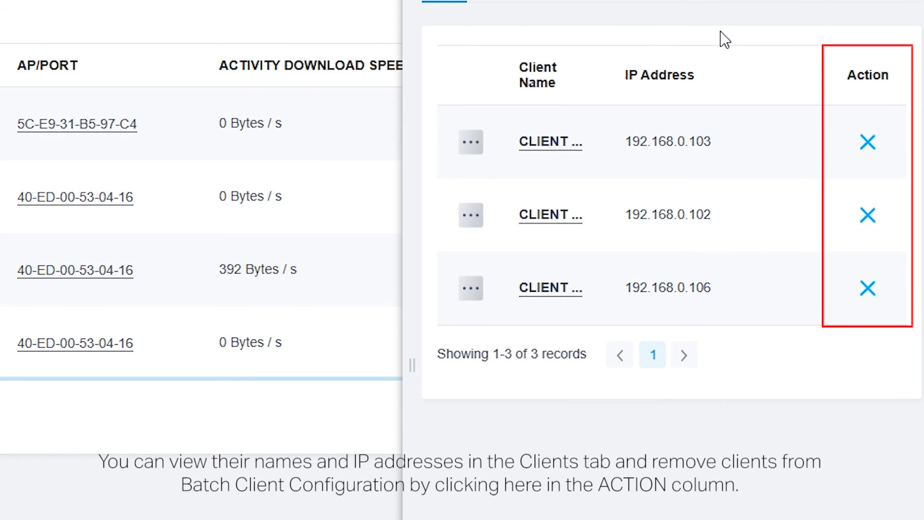
# - Set a custom rate limit for the selected clients with download and upload limits of 500 Kbps each
pyautogui.click(711, 91)
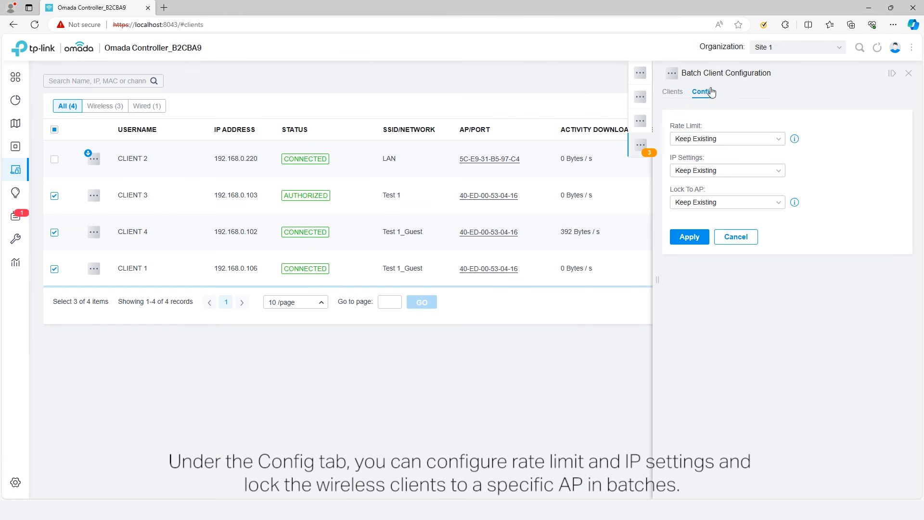
pyautogui.click(720, 139)
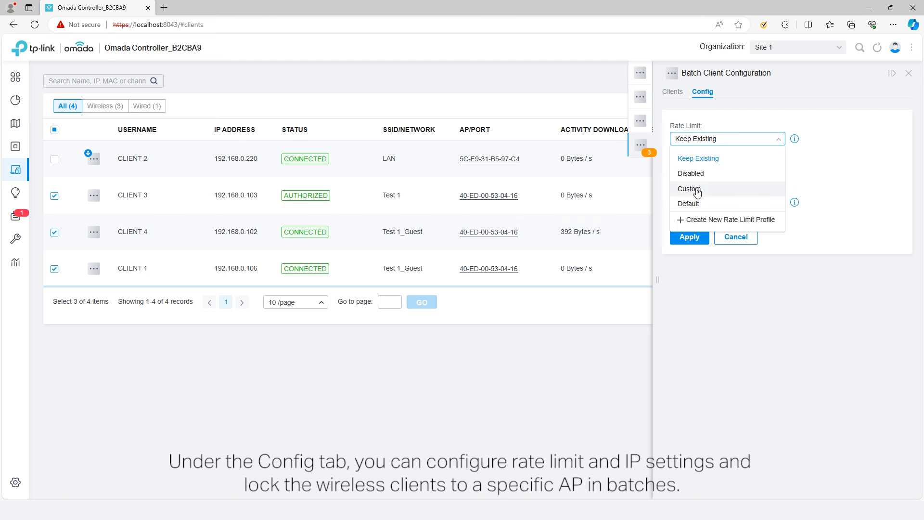
pyautogui.click(699, 190)
pyautogui.click(755, 177)
pyautogui.click(744, 197)
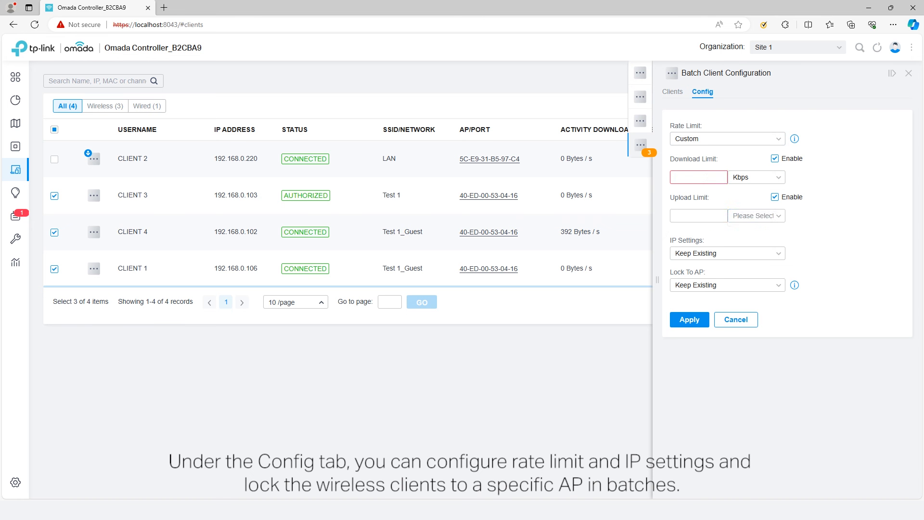
pyautogui.write('500')
pyautogui.click(763, 217)
pyautogui.click(743, 236)
pyautogui.write('500')
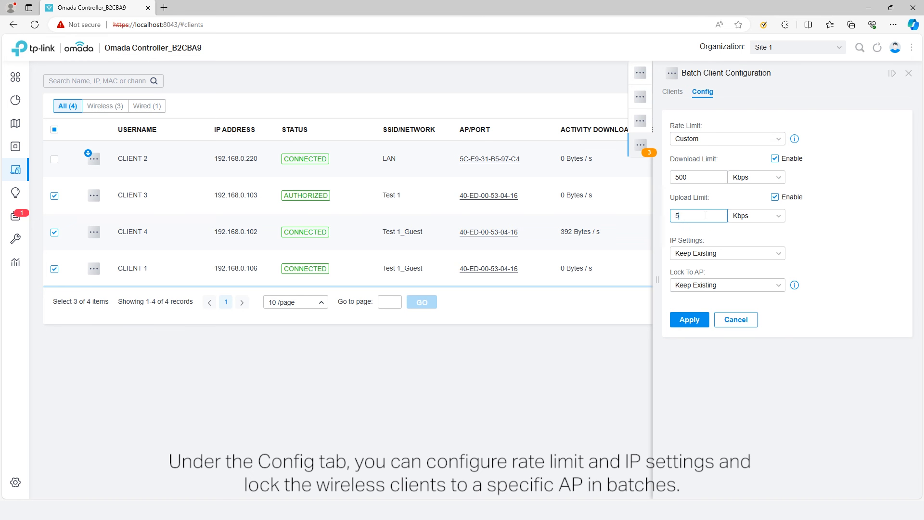
# - Keep the existing IP settings, lock the selected clients to AP 40-ED-00-53-04-16 and apply the batch configuration
pyautogui.click(726, 253)
pyautogui.click(722, 285)
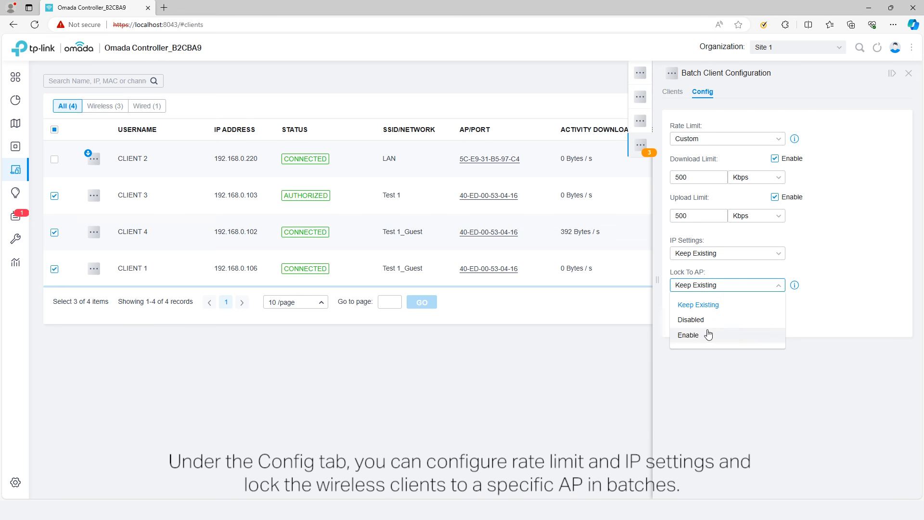
pyautogui.click(725, 334)
pyautogui.click(732, 316)
pyautogui.click(254, 238)
pyautogui.click(269, 334)
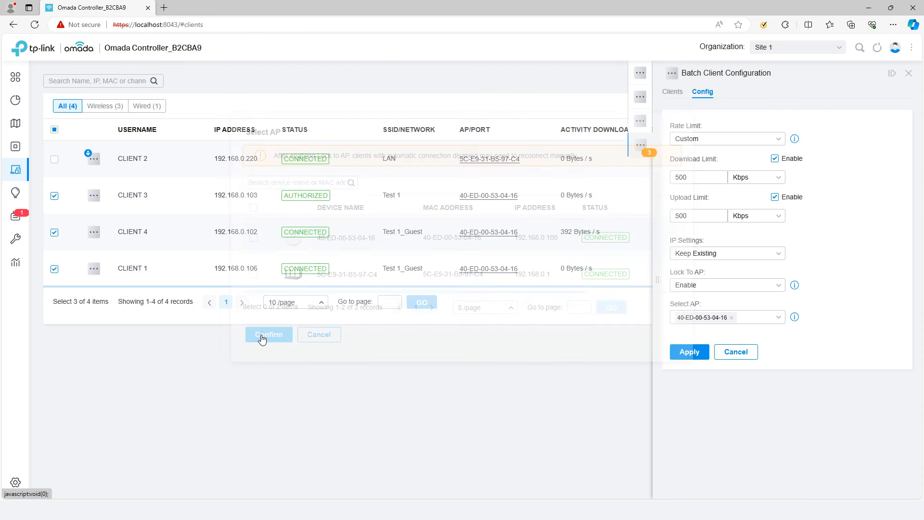
pyautogui.click(689, 351)
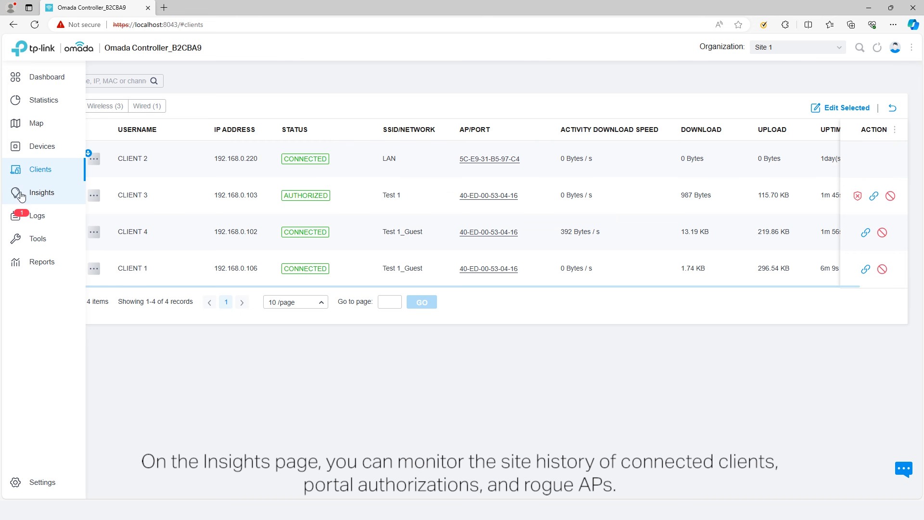
# - Open the Known Clients list in Insights to review the clients and their available actions
pyautogui.click(25, 195)
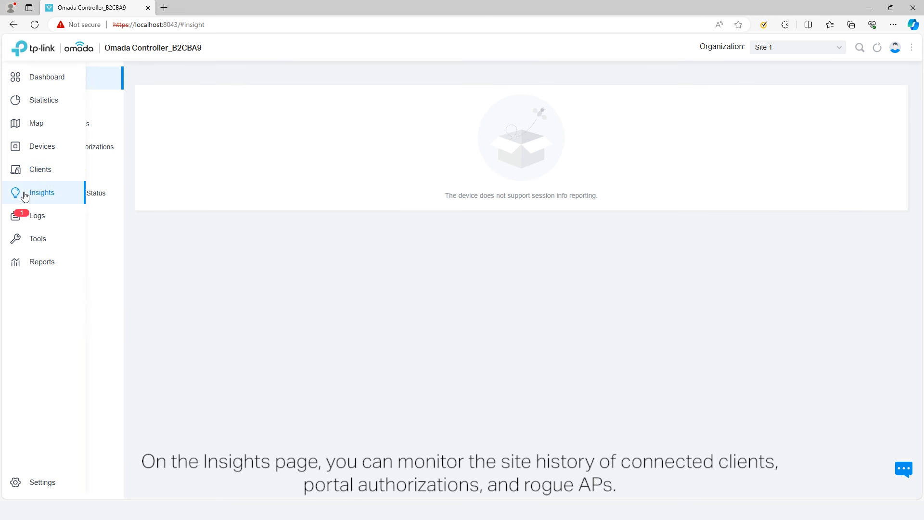
pyautogui.click(66, 102)
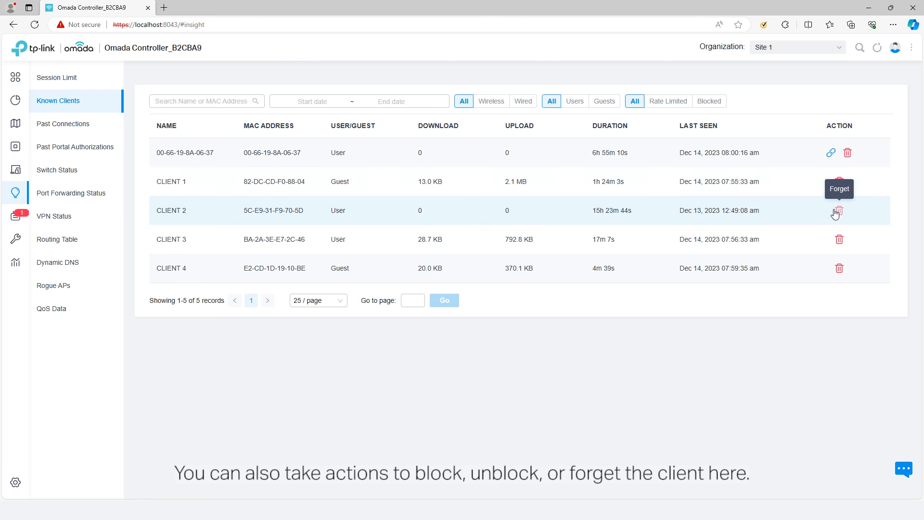
# - Browse the Past Connections records in Insights and open the Past Portal Authorizations list
pyautogui.click(99, 129)
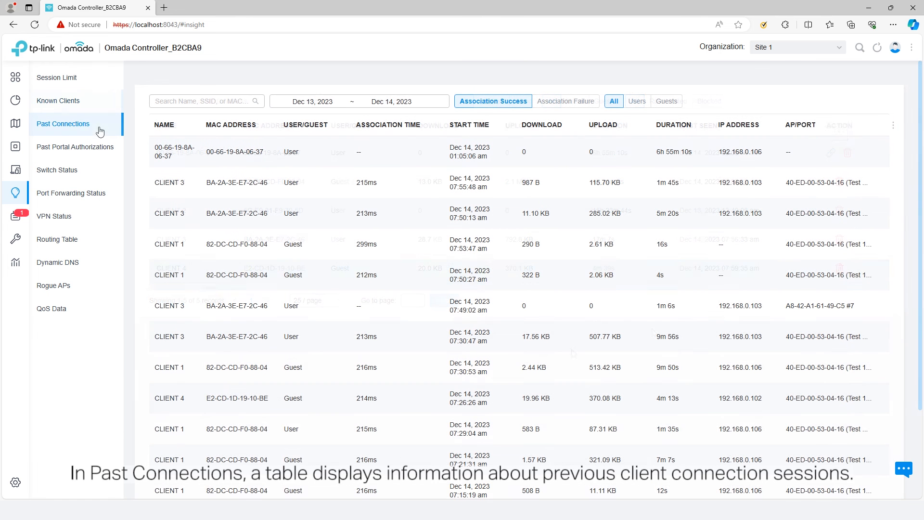
pyautogui.scroll(-1, 491, 272)
pyautogui.scroll(-2, 492, 273)
pyautogui.scroll(3, 492, 273)
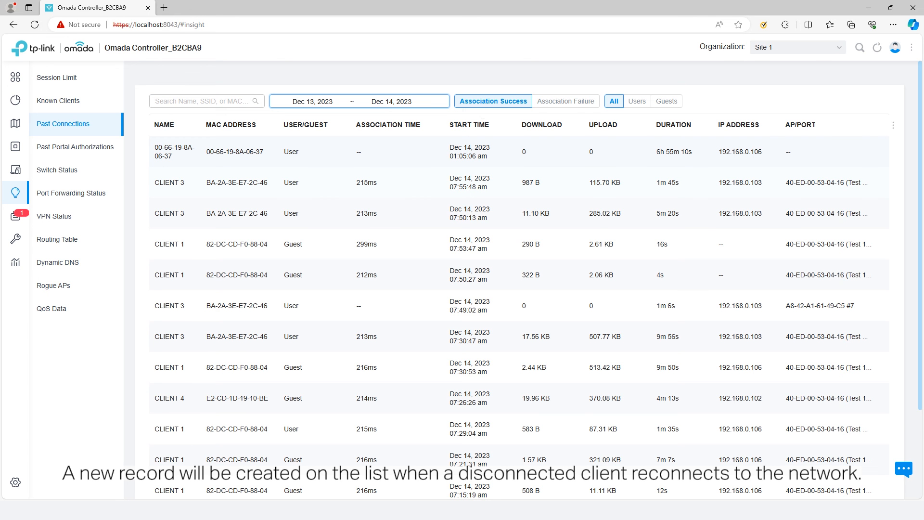
pyautogui.click(574, 101)
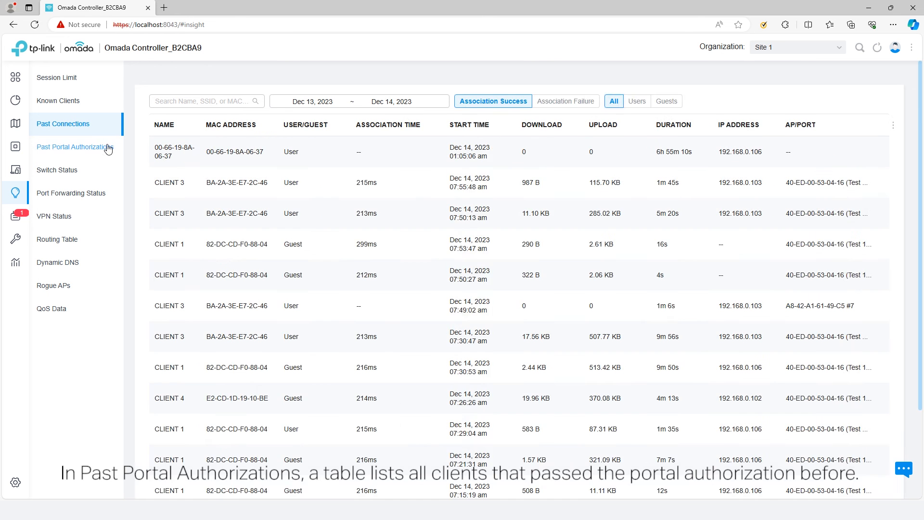
pyautogui.click(107, 147)
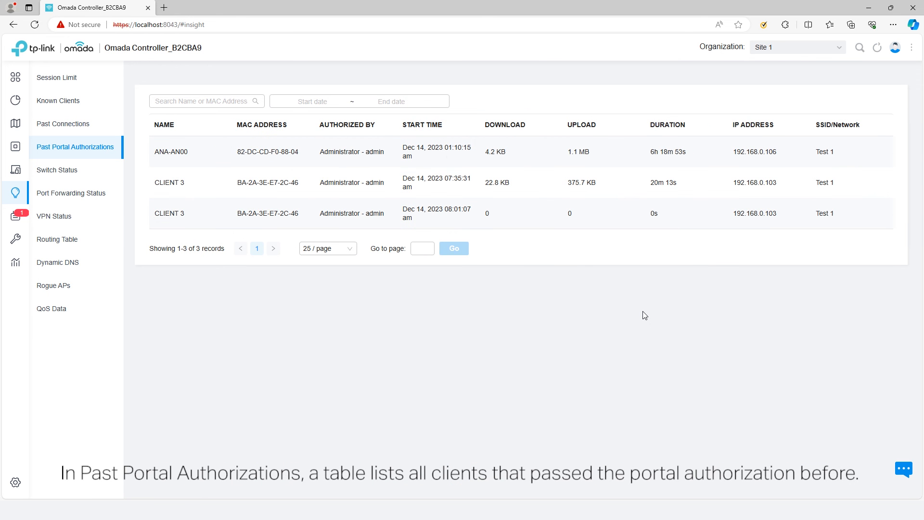